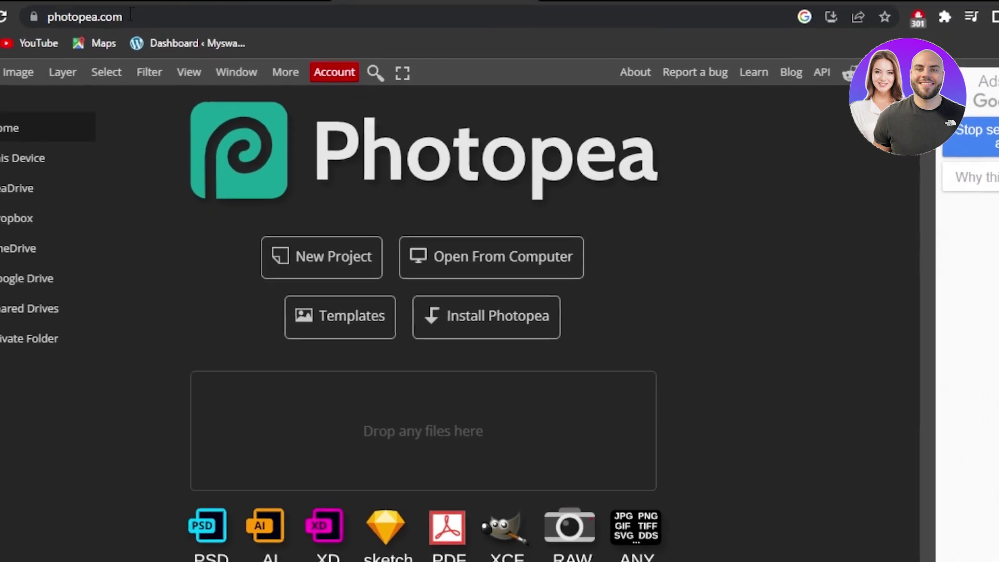
# Start a new blank project and rename it 'test project'
pyautogui.moveTo(136, 6); pyautogui.dragTo(27, 12)
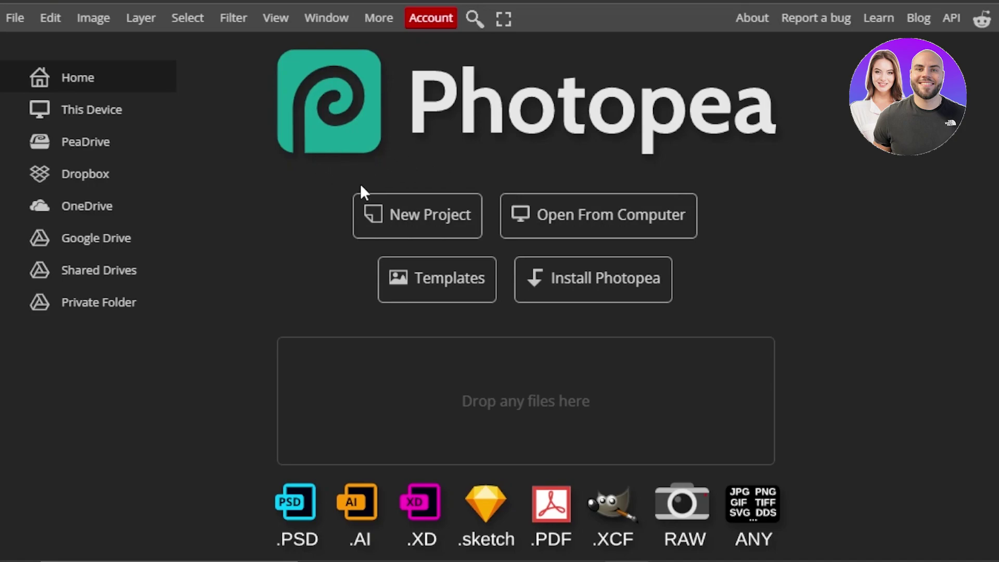
pyautogui.click(422, 232)
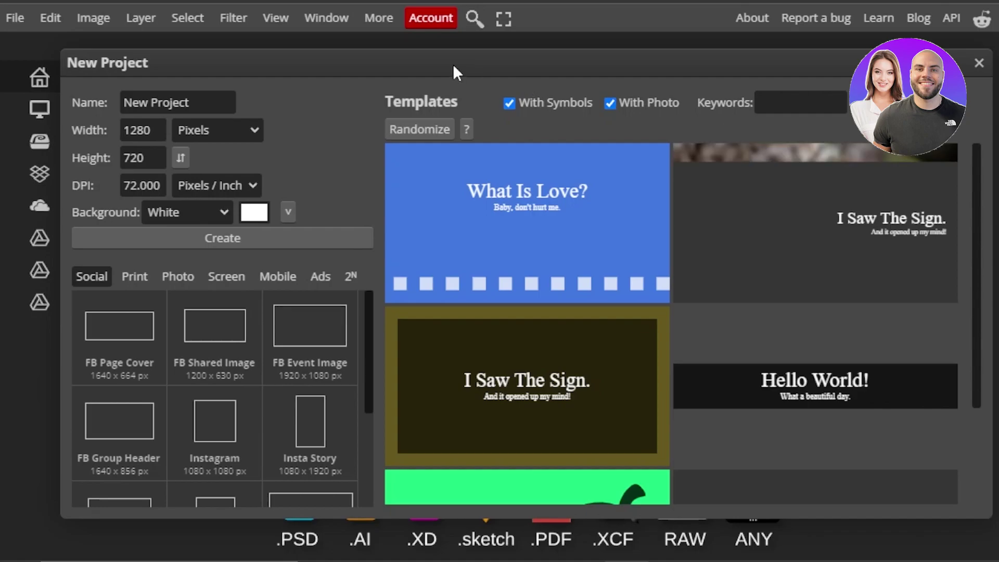
pyautogui.click(211, 99)
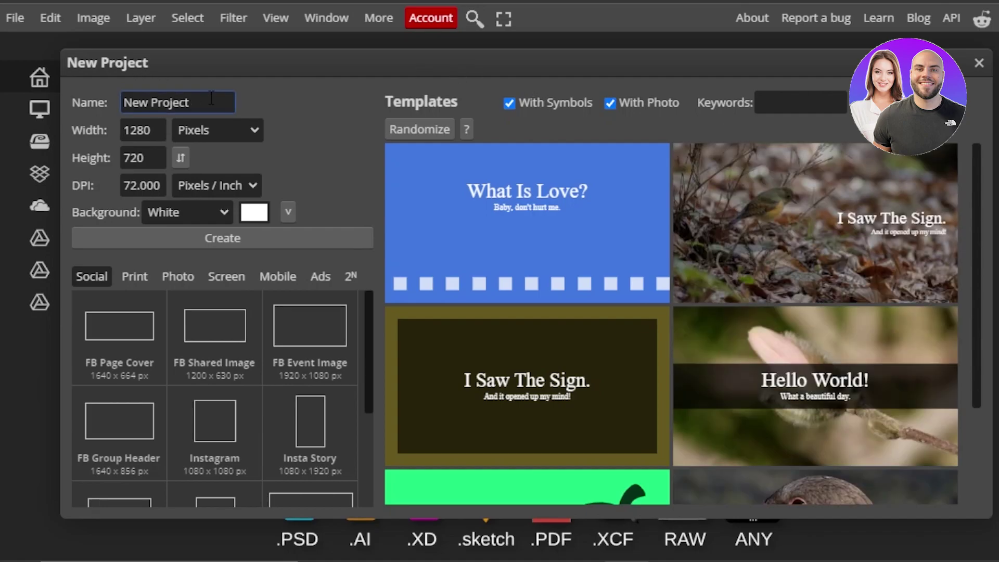
pyautogui.press('BackSpace')
pyautogui.press('BackSpace')
pyautogui.press('BackSpace')
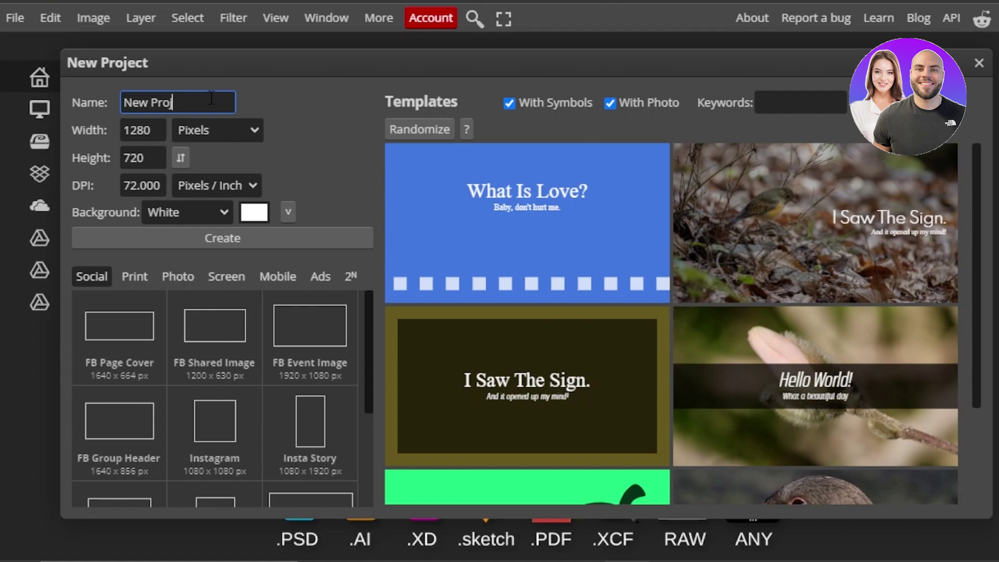
pyautogui.hotkey('ctrl', 'a')
pyautogui.write('test project')
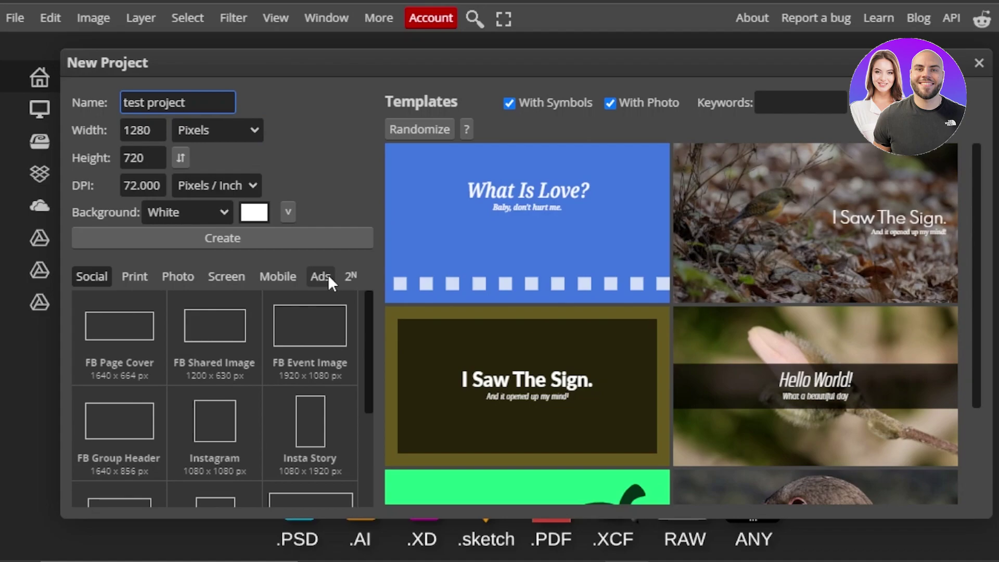
# Keep 1280×720 in pixels at 72 pixels per inch, and check the background fill choices
pyautogui.click(243, 139)
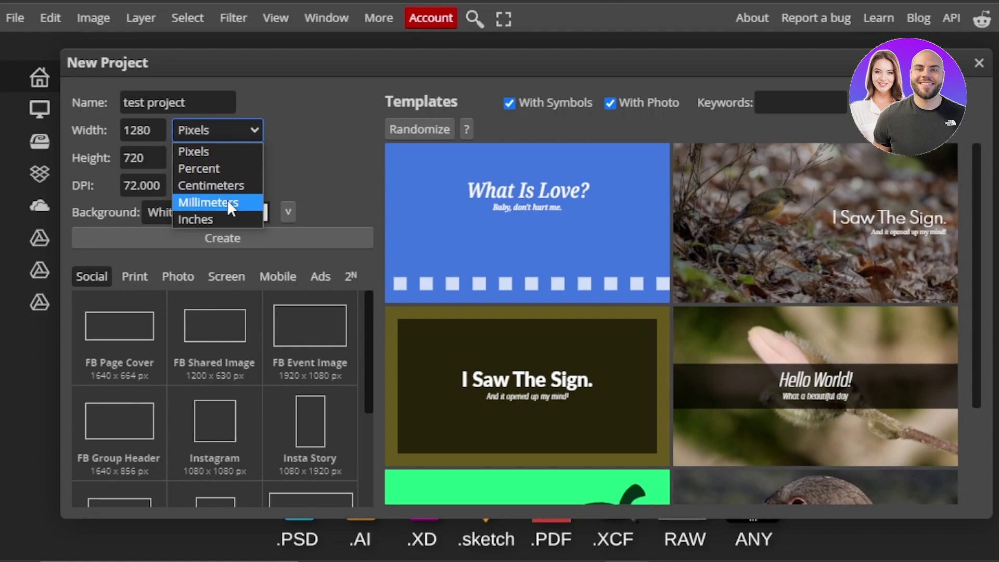
pyautogui.click(229, 152)
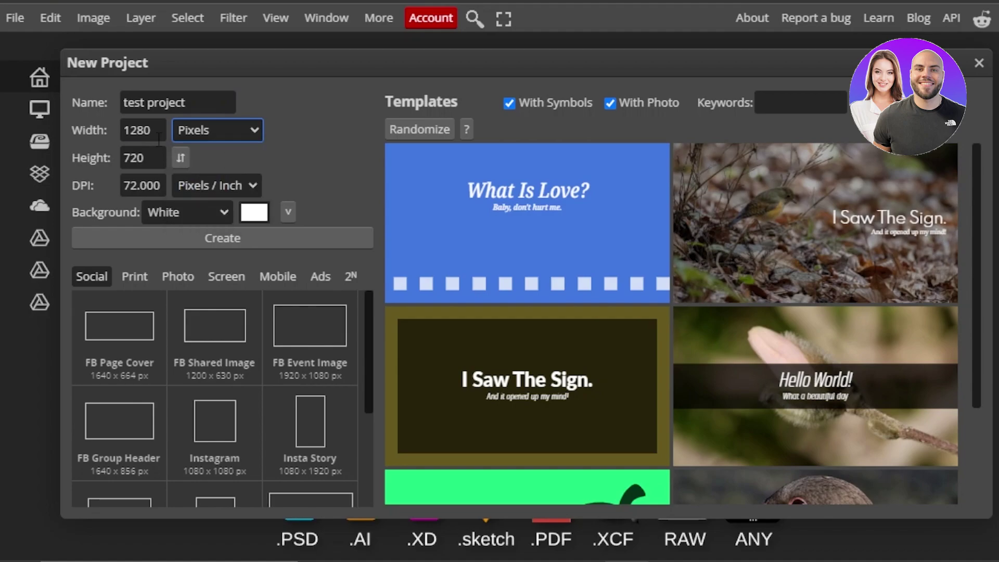
pyautogui.click(126, 131)
pyautogui.moveTo(124, 130); pyautogui.dragTo(147, 165)
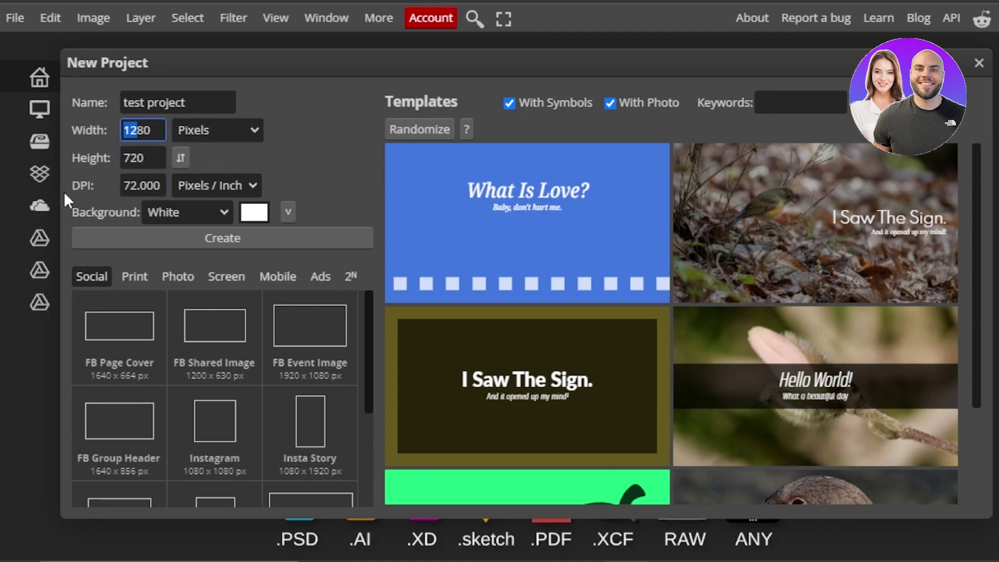
pyautogui.click(225, 185)
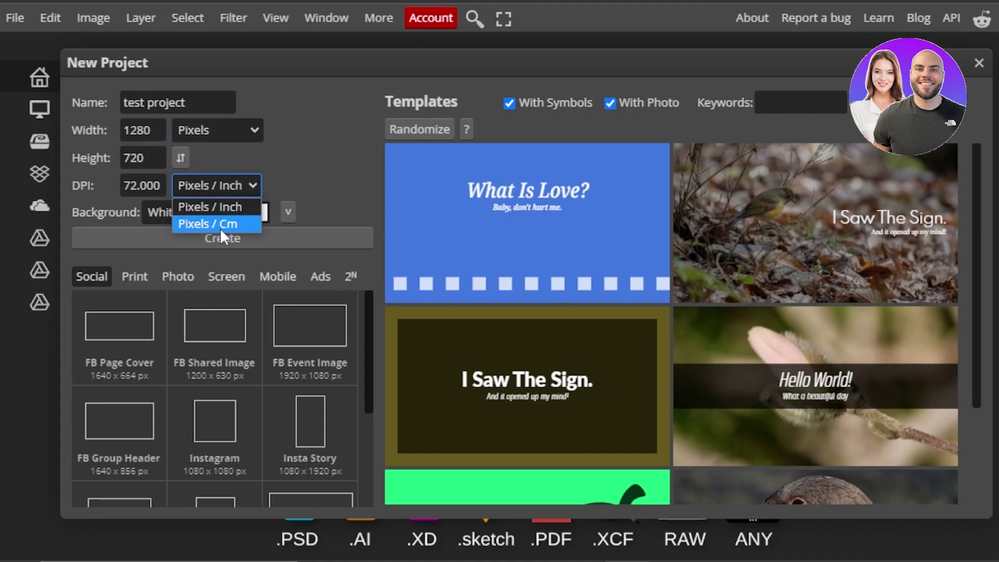
pyautogui.click(342, 174)
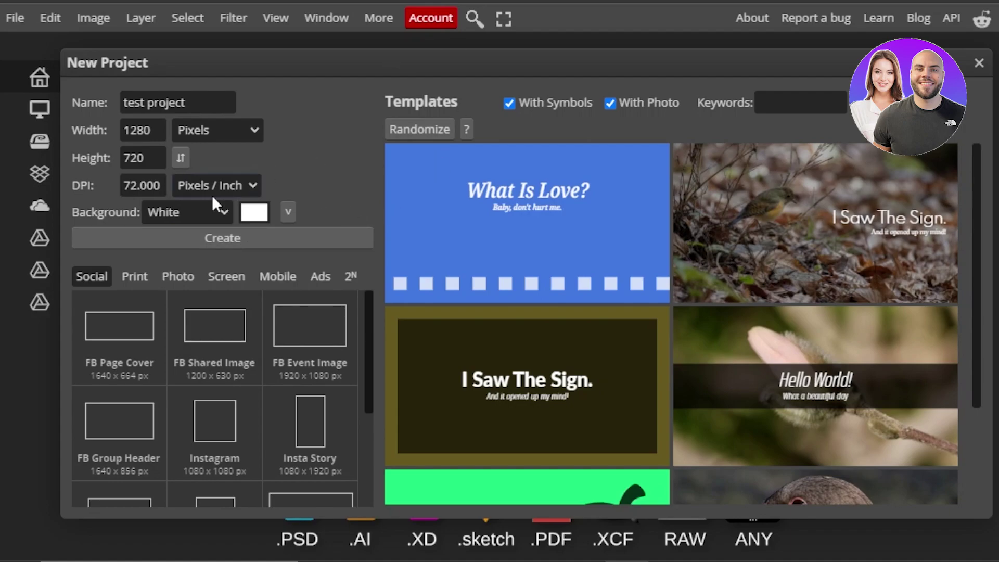
pyautogui.click(220, 209)
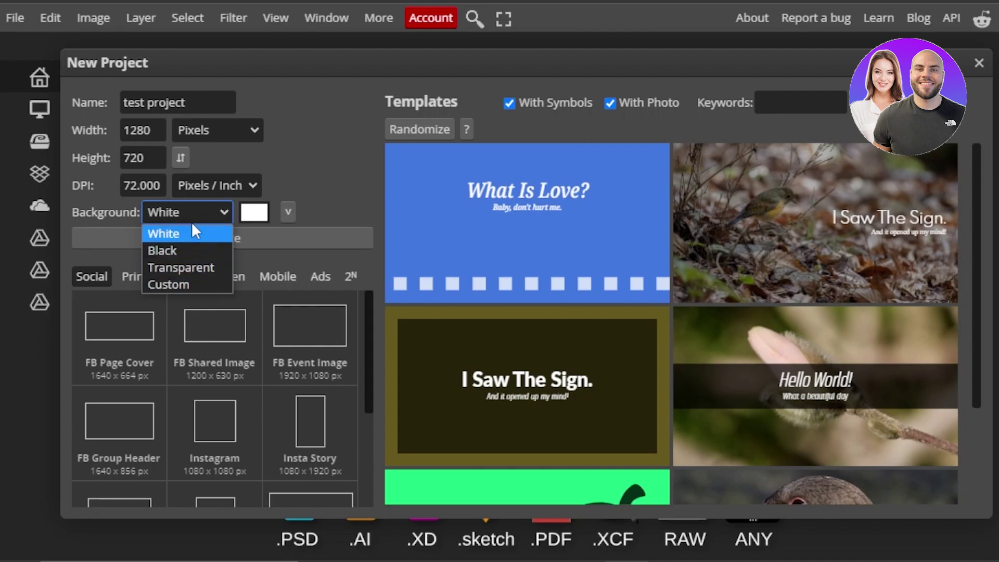
# Set the background to Transparent and create the 1280×720 'test project' canvas
pyautogui.click(181, 267)
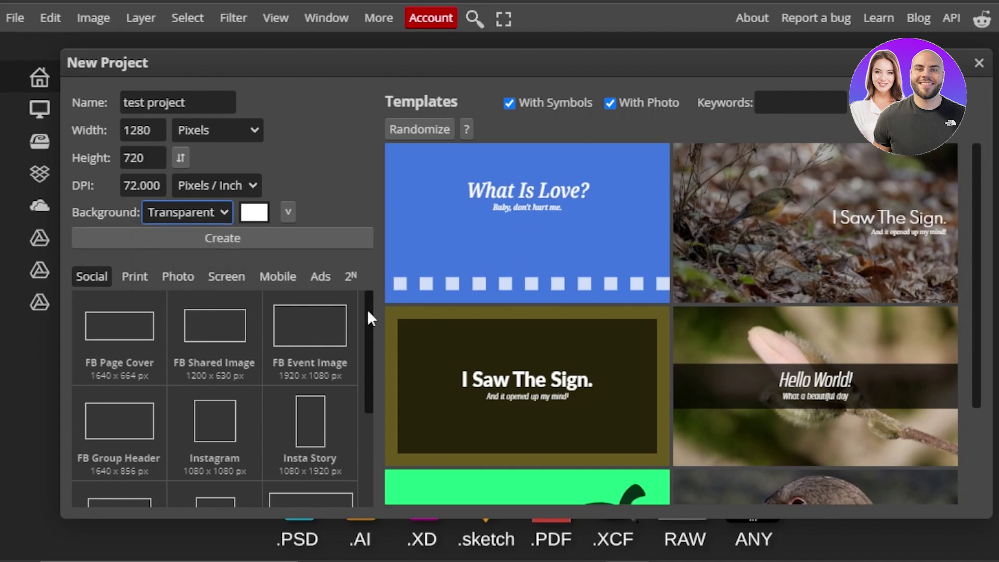
pyautogui.moveTo(367, 309)
pyautogui.mouseDown()
pyautogui.moveTo(371, 357)
pyautogui.moveTo(372, 303)
pyautogui.mouseUp()
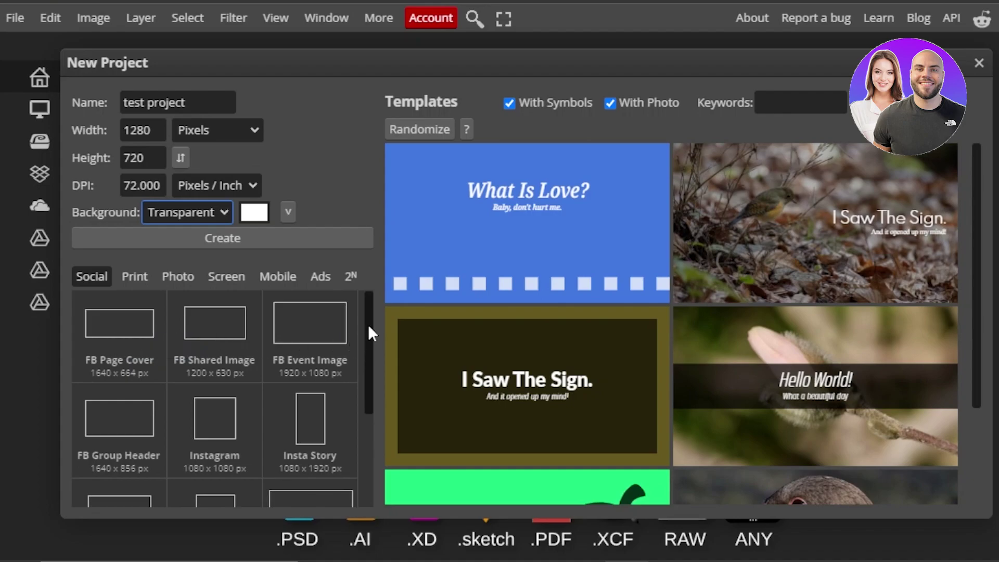
pyautogui.moveTo(368, 324); pyautogui.dragTo(373, 403)
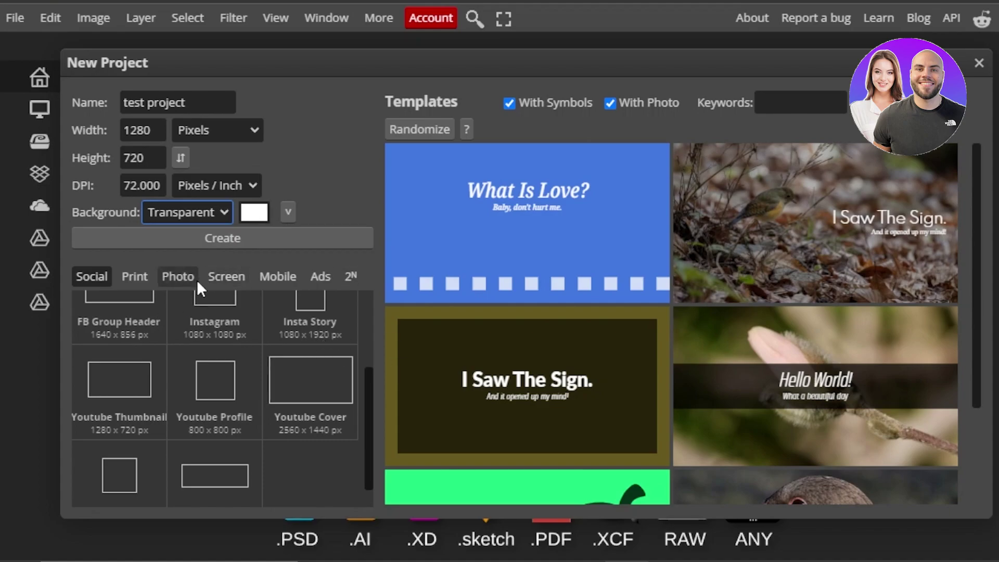
pyautogui.moveTo(371, 394); pyautogui.dragTo(368, 328)
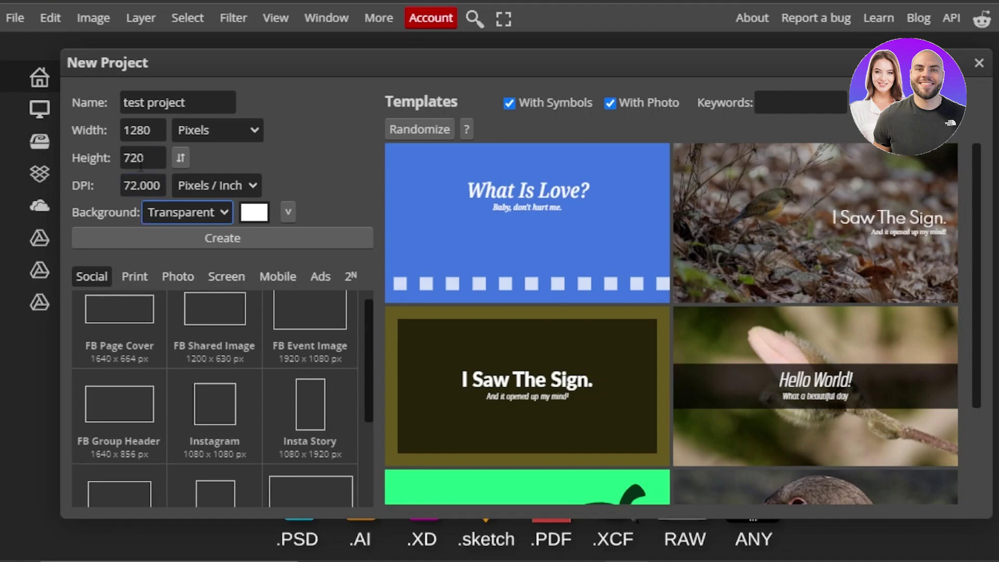
pyautogui.click(142, 130)
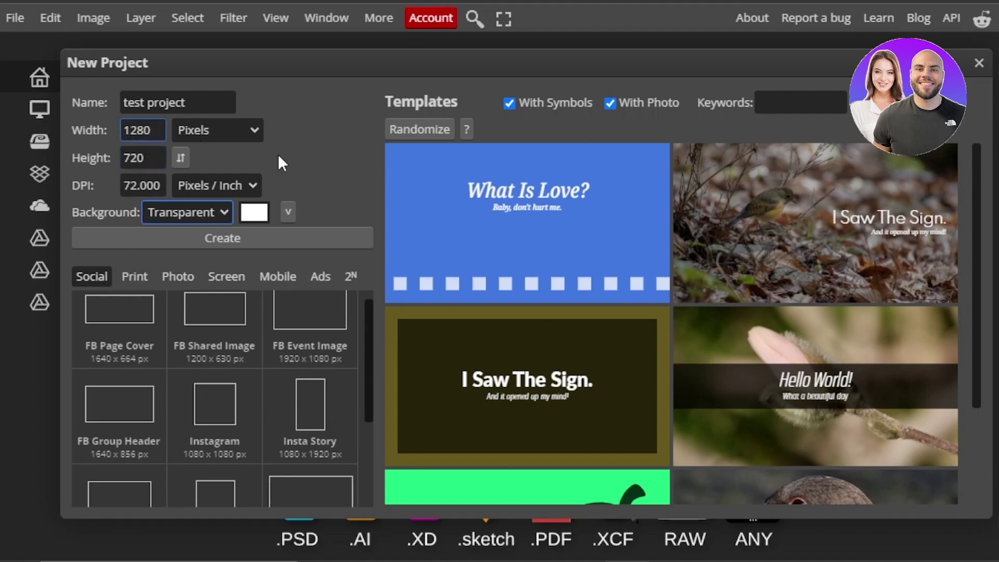
pyautogui.click(446, 199)
pyautogui.moveTo(977, 214); pyautogui.dragTo(997, 443)
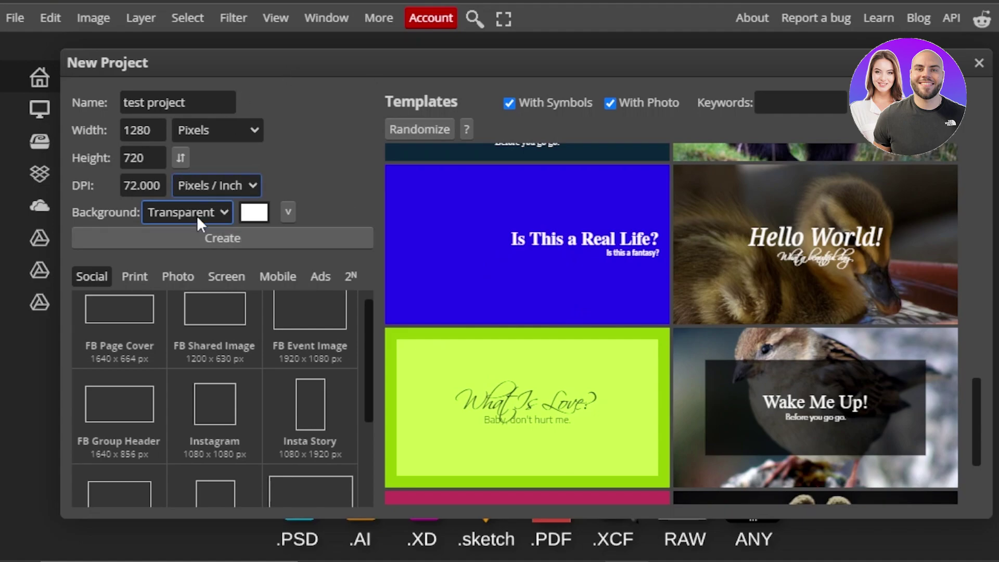
pyautogui.click(241, 238)
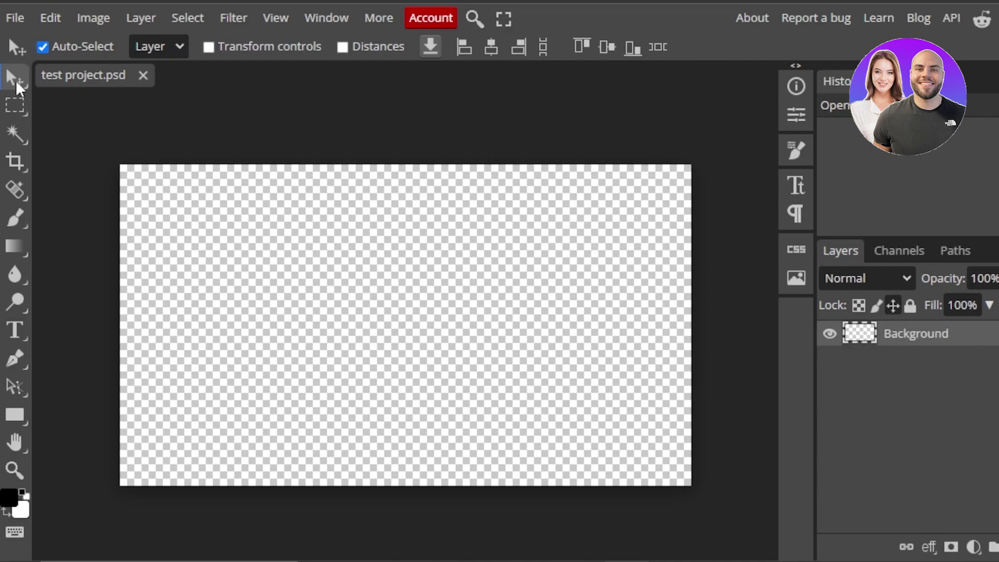
# Try the Rectangular Marquee and Magic Wand selection tools on the canvas
pyautogui.click(26, 114)
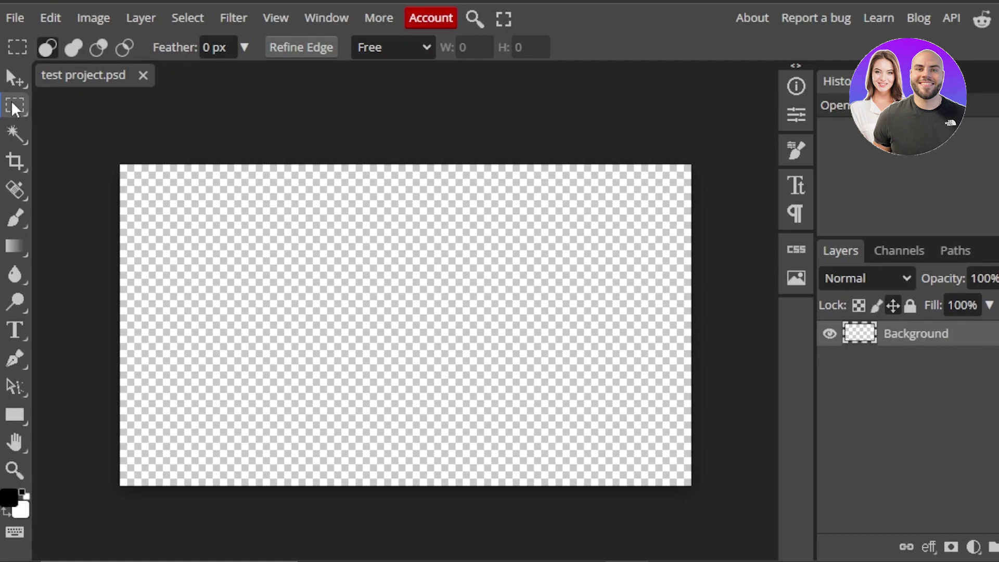
pyautogui.rightClick(13, 104)
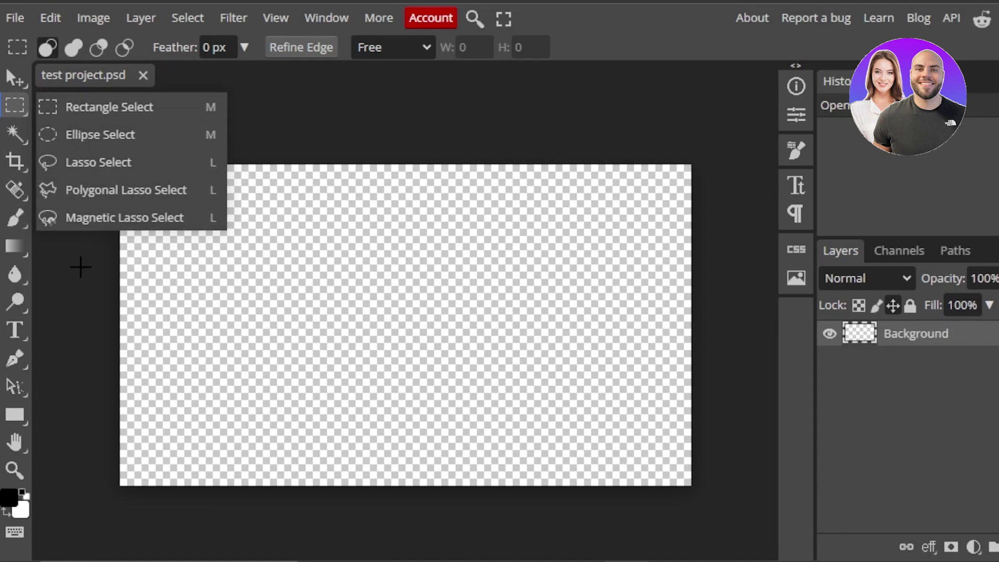
pyautogui.click(80, 268)
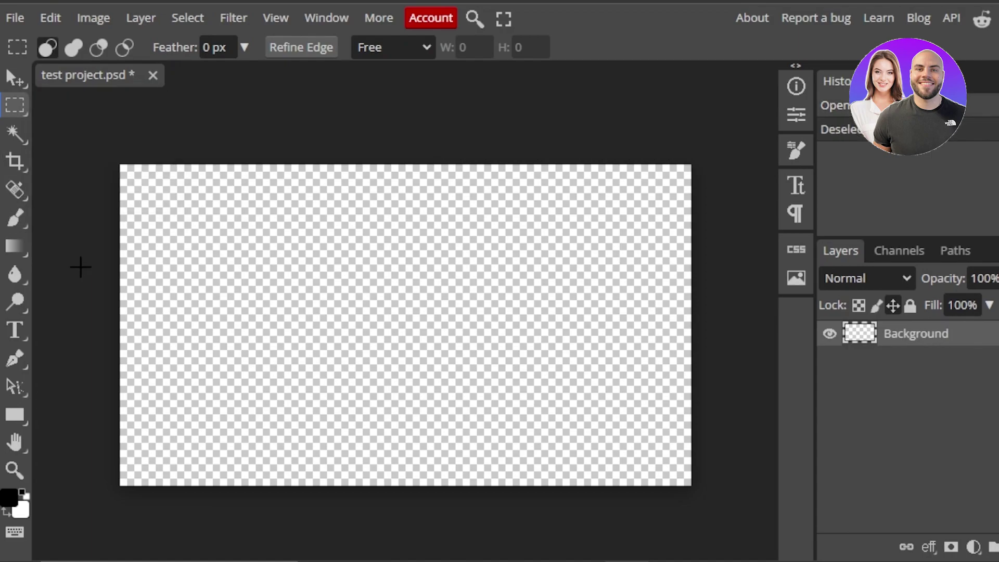
pyautogui.click(24, 140)
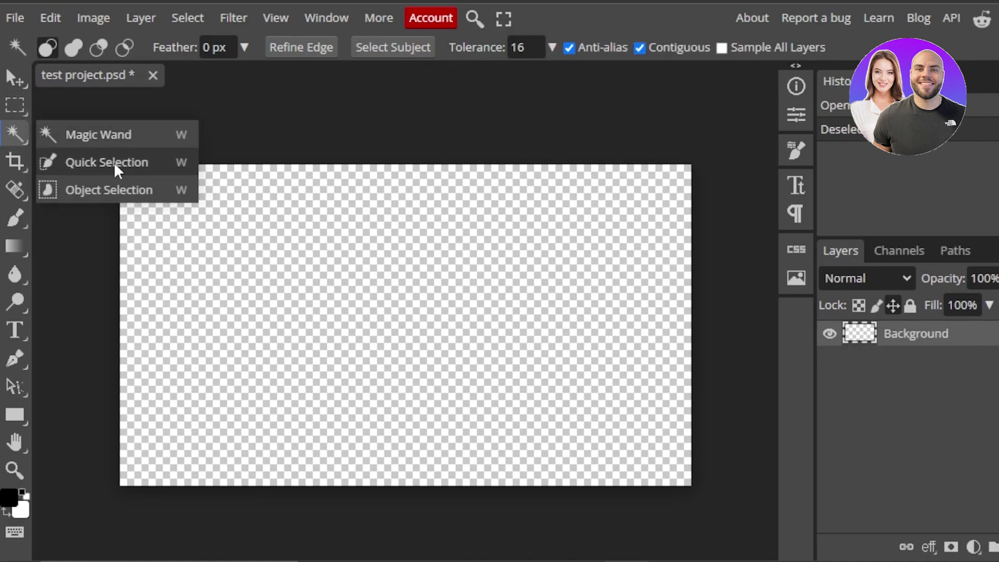
pyautogui.click(87, 235)
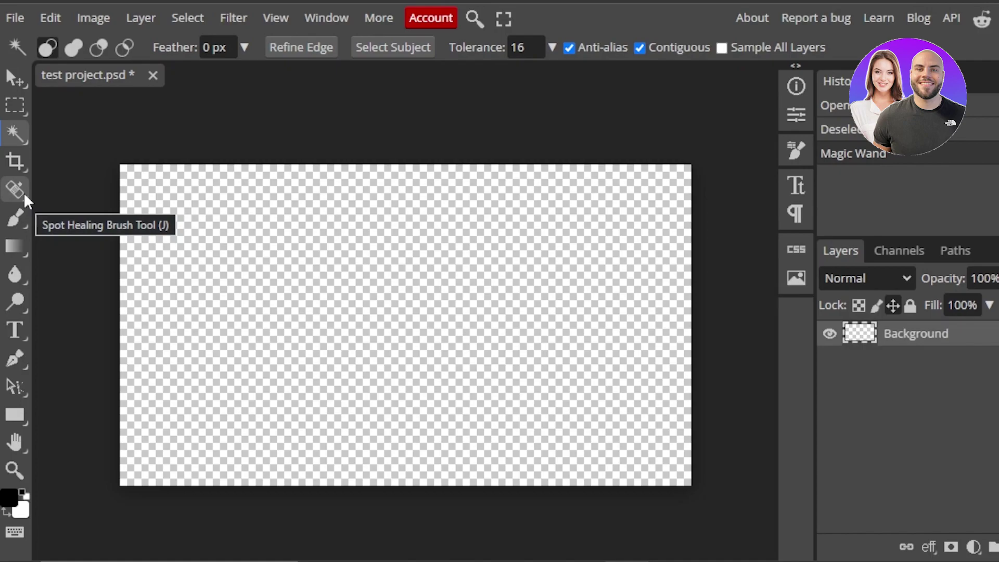
# Browse the Brush, Gradient, Type and Shape tools and their variants
pyautogui.click(16, 218)
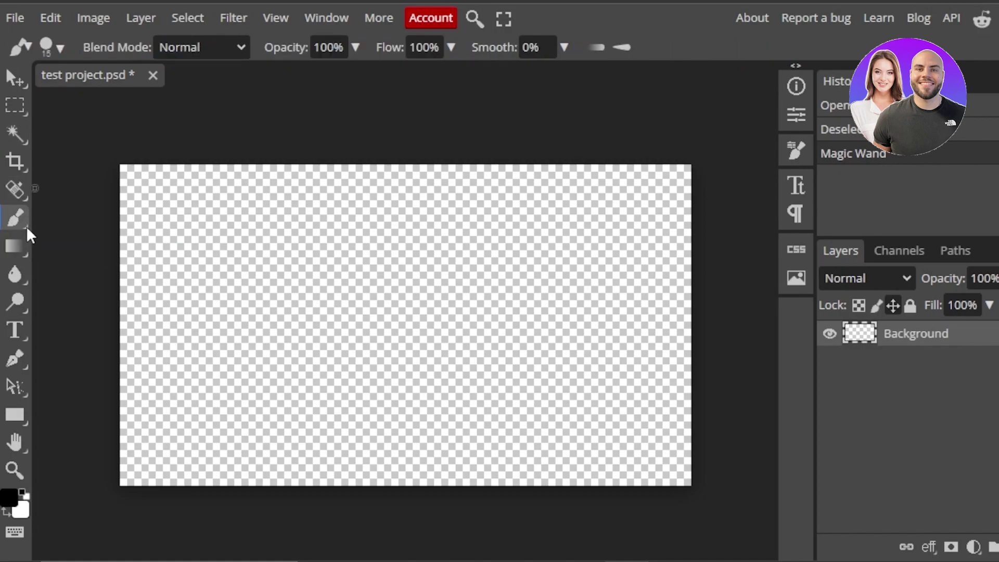
pyautogui.rightClick(26, 226)
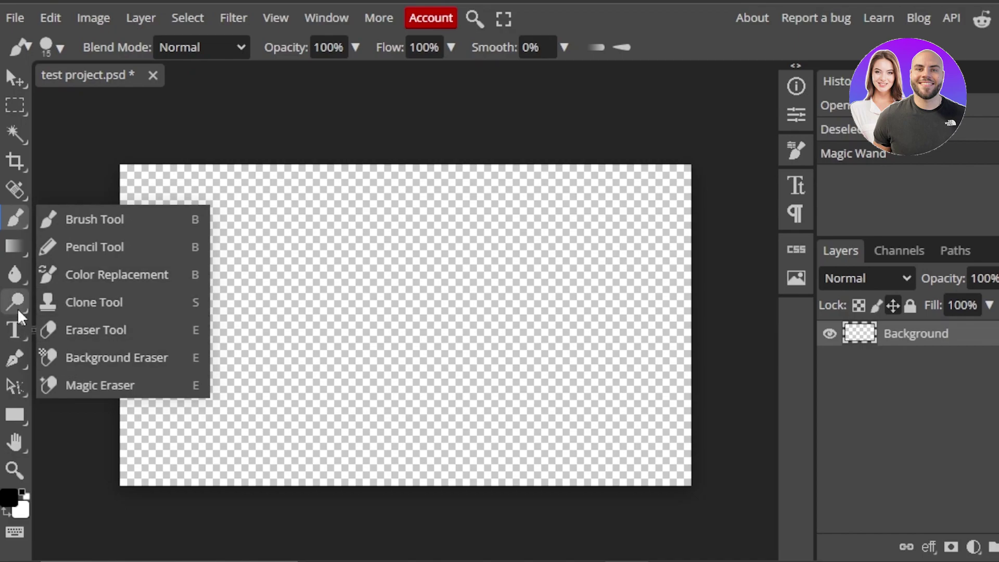
pyautogui.click(25, 254)
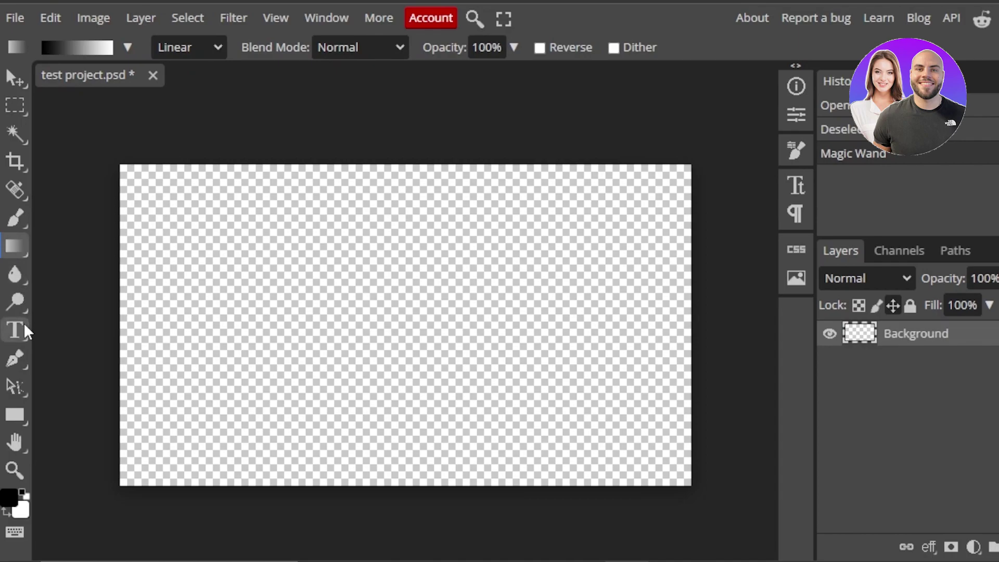
pyautogui.click(24, 344)
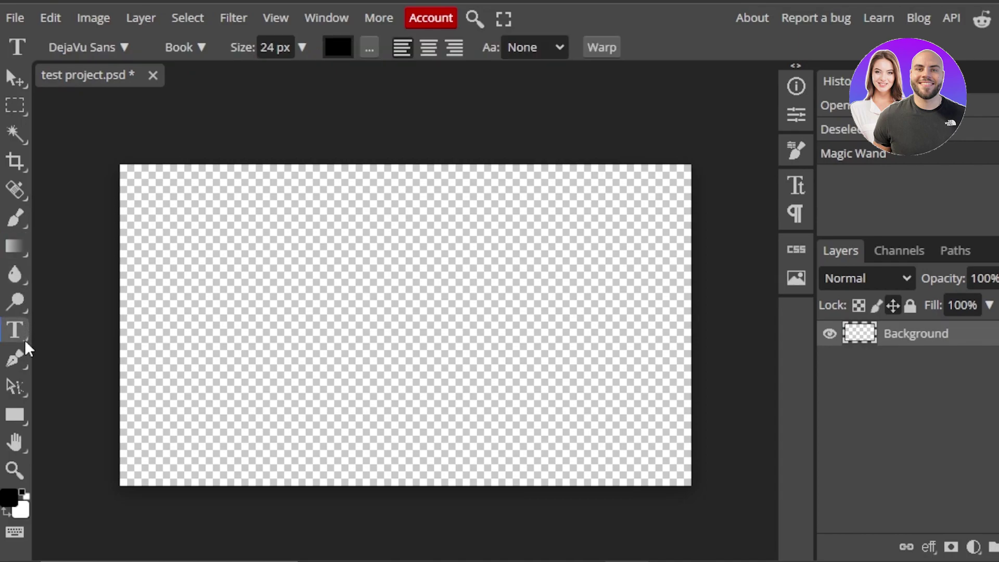
pyautogui.rightClick(24, 340)
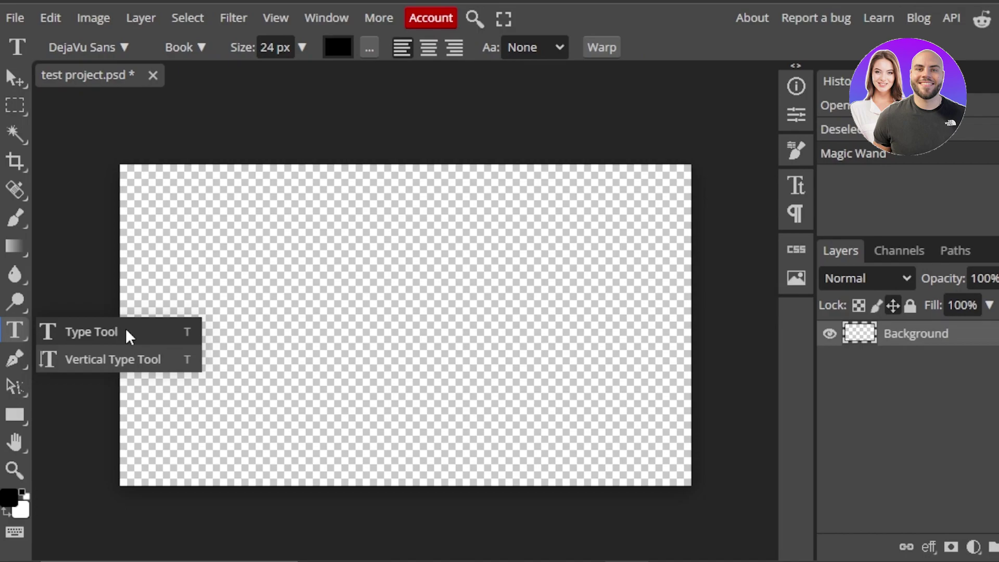
pyautogui.click(26, 424)
pyautogui.rightClick(25, 423)
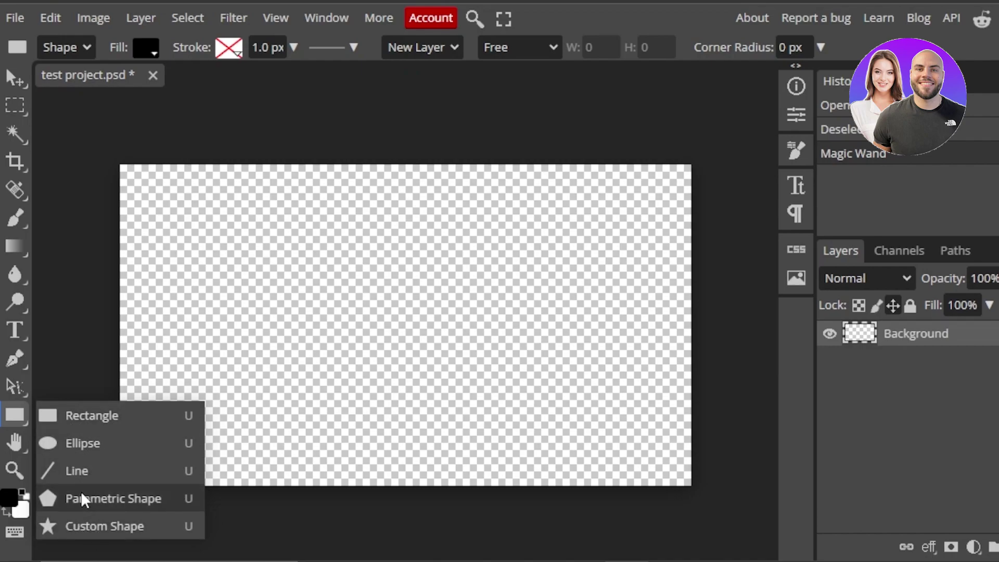
# Make red (ed3737) the foreground colour, paint a stroke, and adjust brush tip settings
pyautogui.click(50, 352)
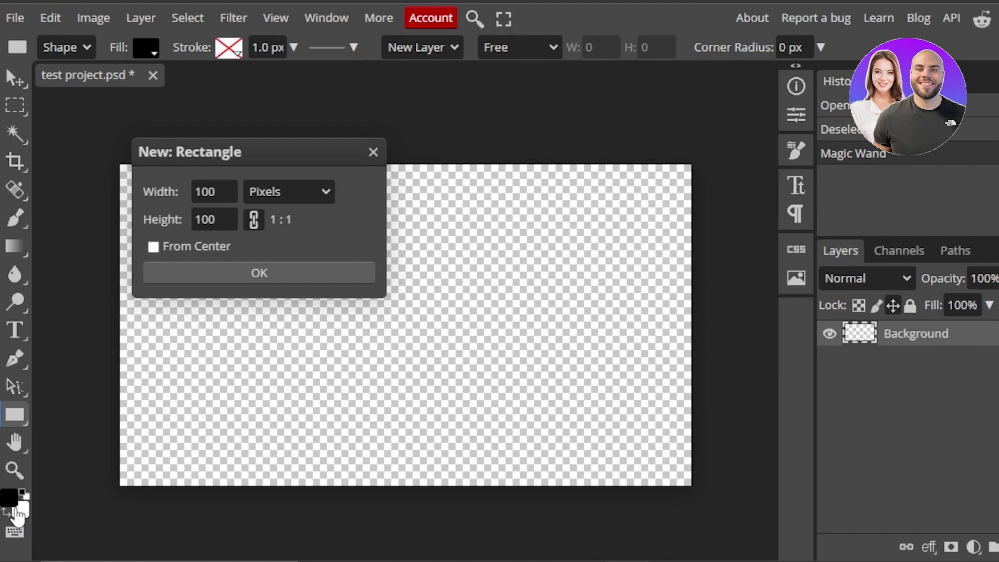
pyautogui.click(18, 510)
pyautogui.click(153, 511)
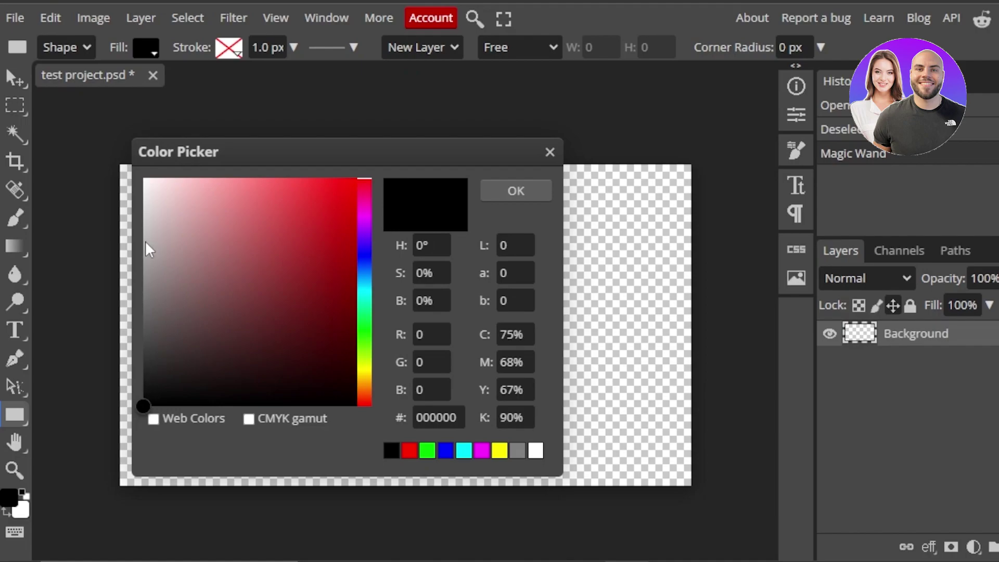
pyautogui.click(26, 231)
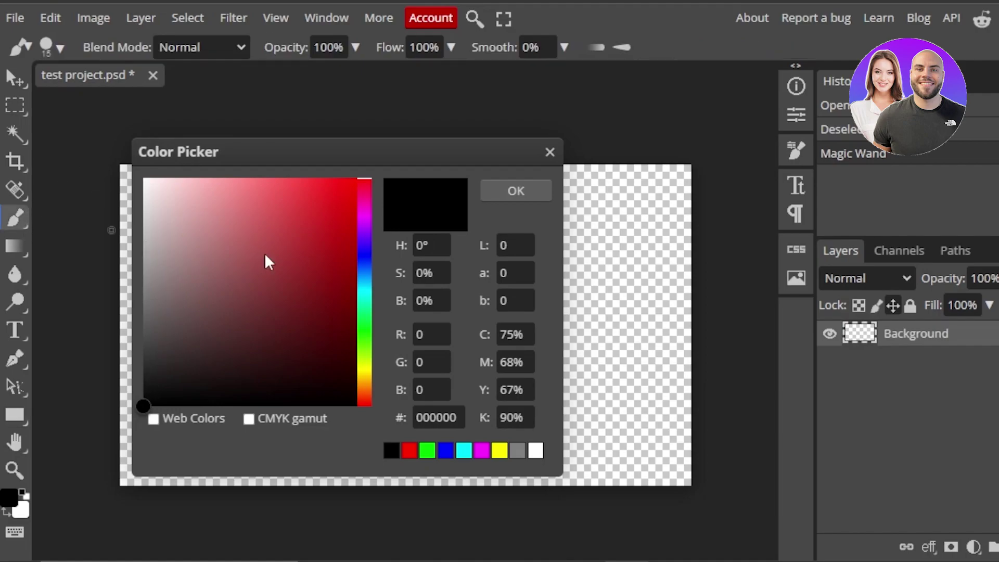
pyautogui.click(308, 194)
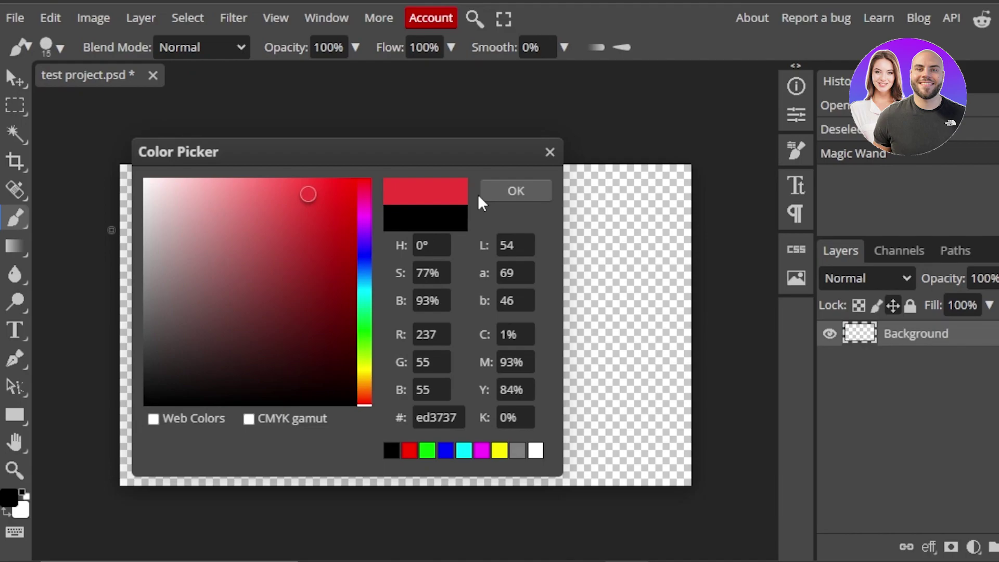
pyautogui.click(508, 192)
pyautogui.moveTo(341, 219)
pyautogui.mouseDown()
pyautogui.moveTo(373, 261)
pyautogui.moveTo(498, 267)
pyautogui.moveTo(352, 223)
pyautogui.mouseUp()
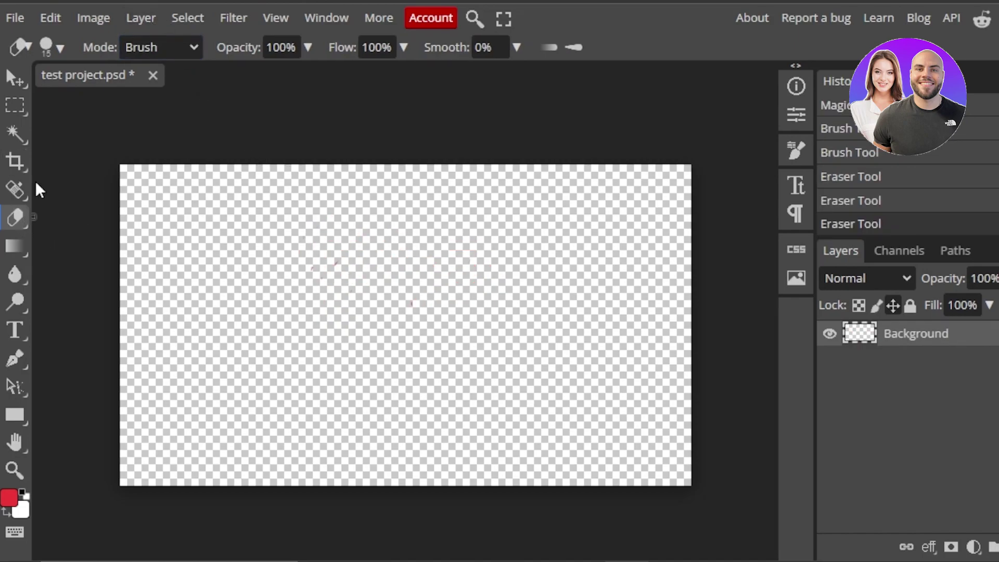
pyautogui.click(56, 50)
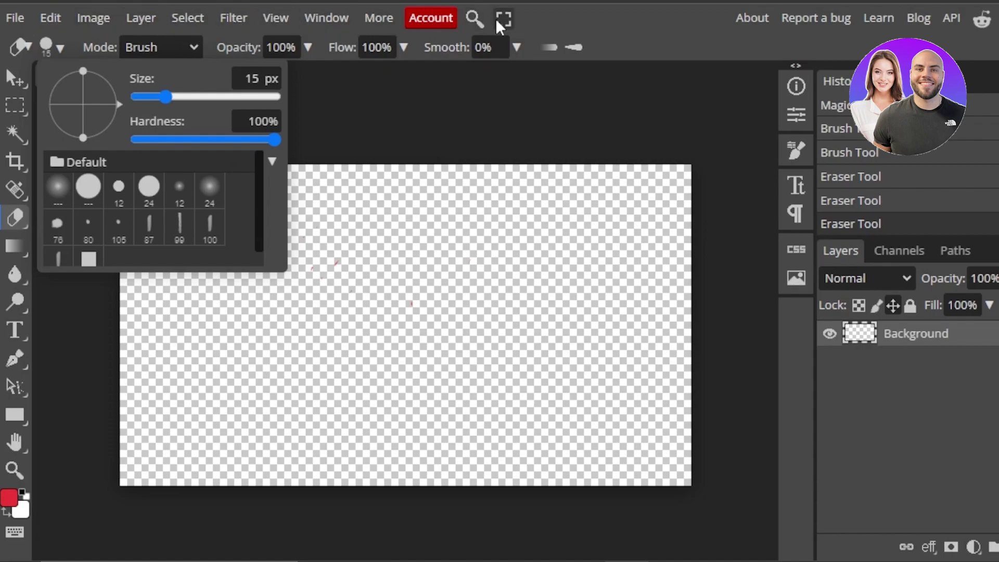
# Look through the File menu without choosing anything, then show the stock image Gallery
pyautogui.click(16, 19)
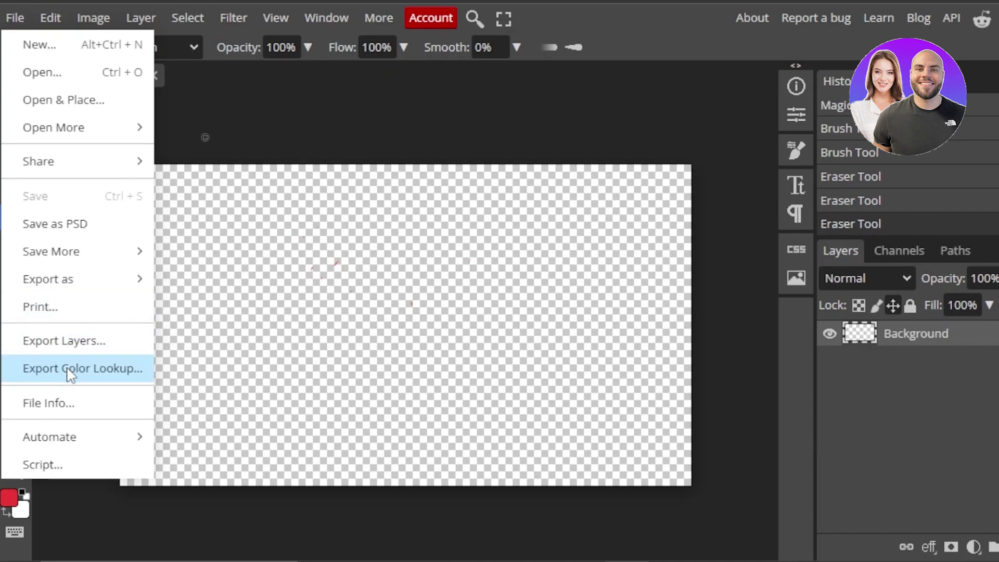
pyautogui.click(468, 120)
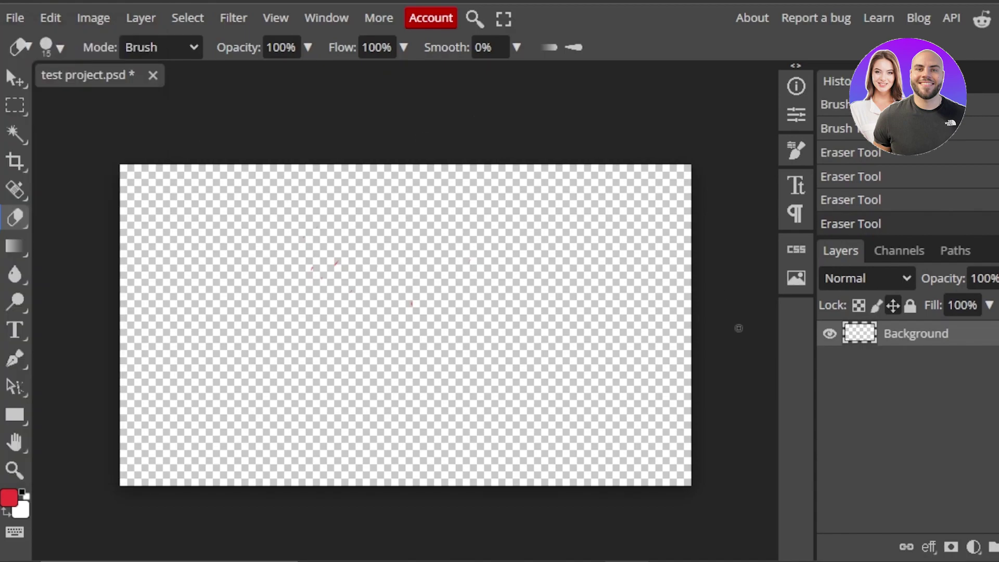
pyautogui.click(797, 278)
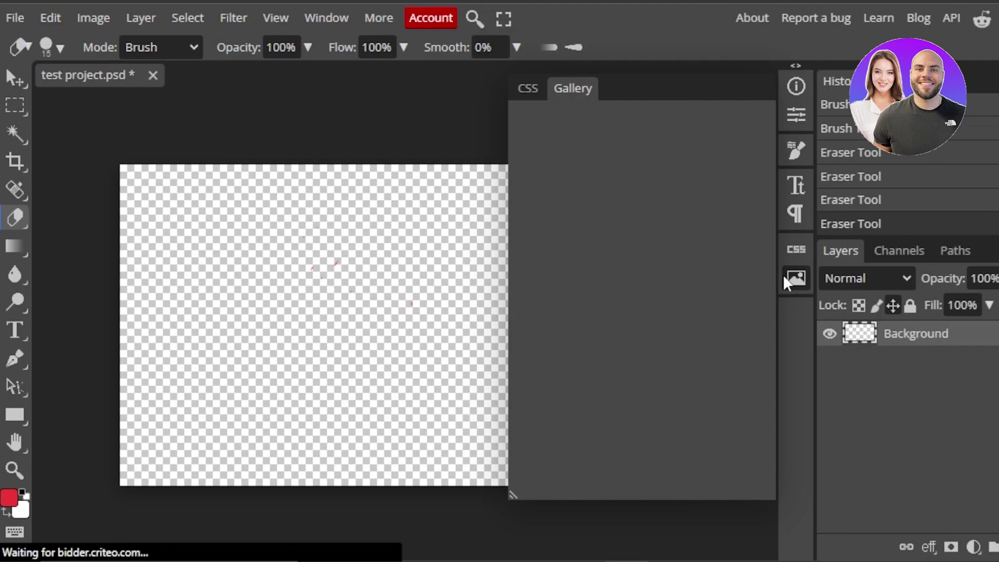
# Place the panda photo from the Gallery onto the canvas
pyautogui.click(526, 88)
pyautogui.click(573, 91)
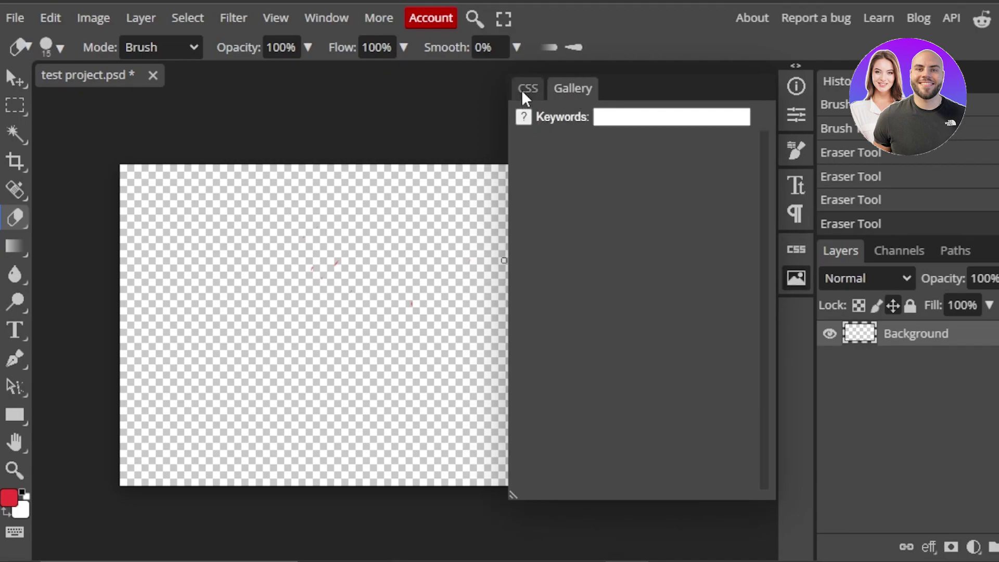
pyautogui.click(523, 89)
pyautogui.click(552, 93)
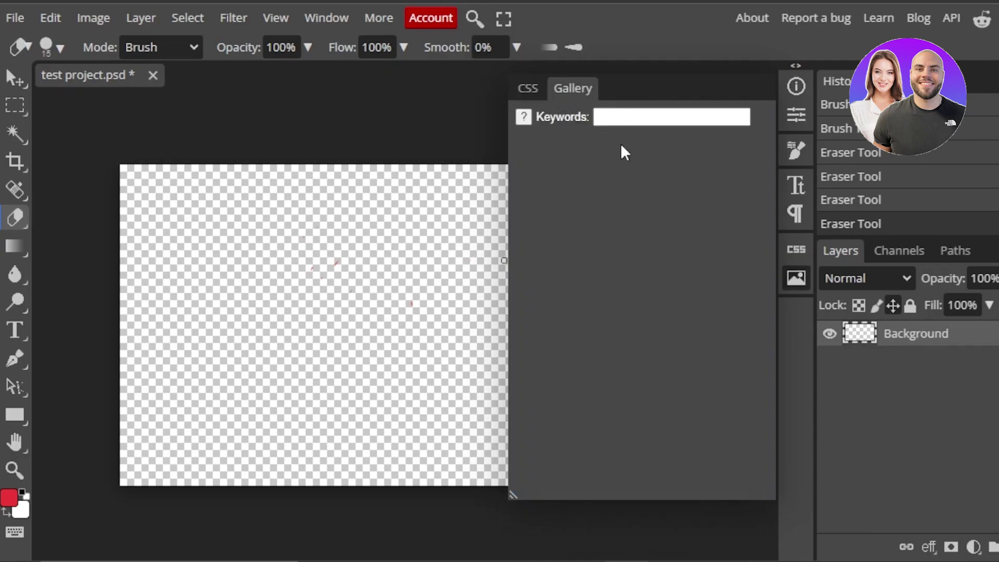
pyautogui.scroll(-3, 663, 195)
pyautogui.click(685, 234)
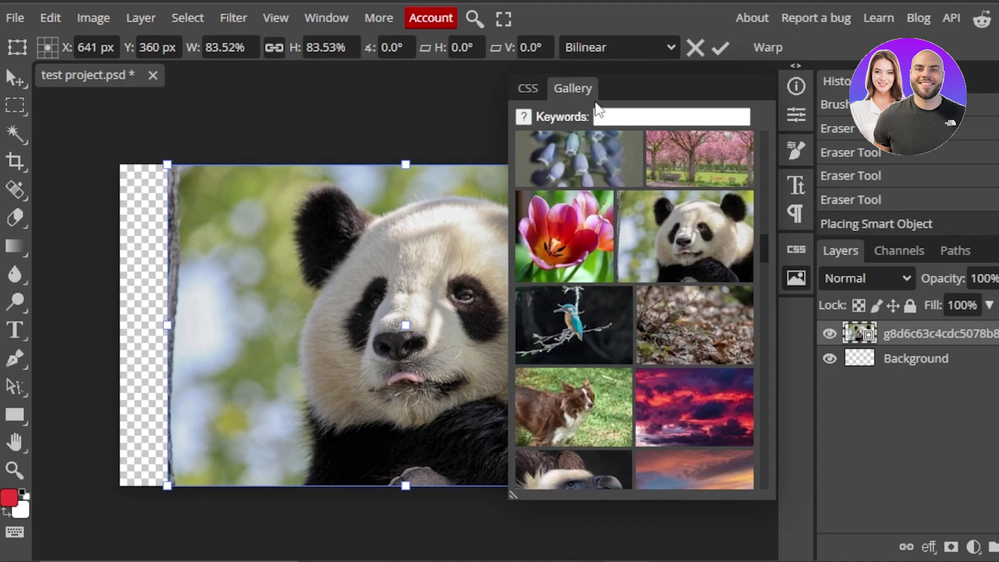
pyautogui.click(797, 279)
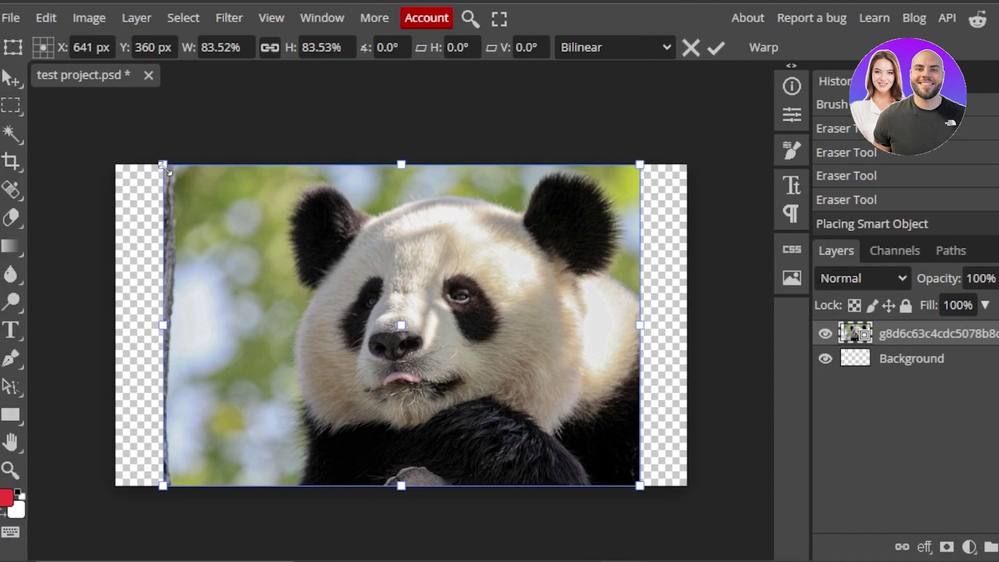
# Shrink the panda photo from its corner handles and step through the transform fields
pyautogui.moveTo(166, 164); pyautogui.dragTo(182, 186)
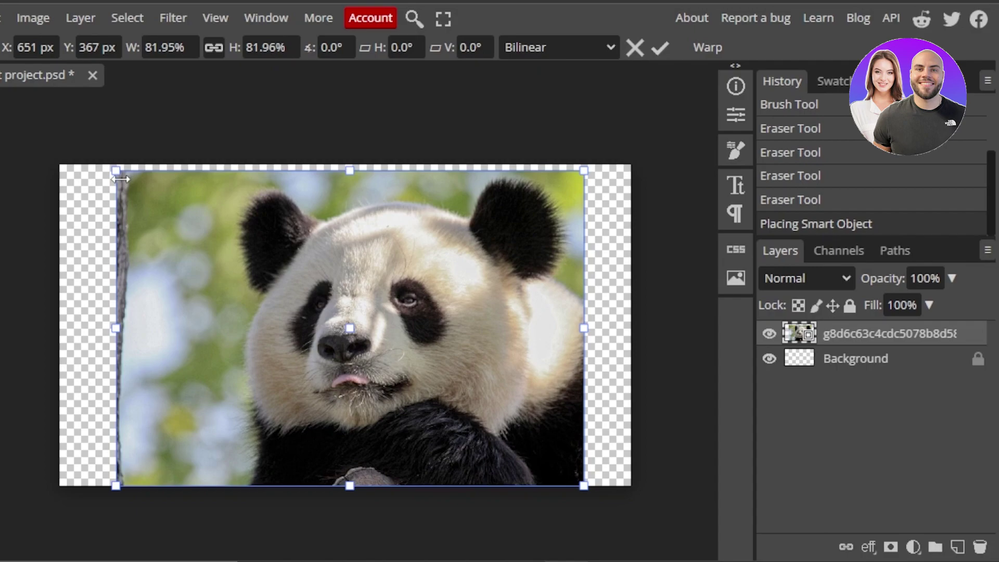
pyautogui.moveTo(115, 170)
pyautogui.mouseDown()
pyautogui.moveTo(153, 198)
pyautogui.moveTo(109, 168)
pyautogui.moveTo(58, 182)
pyautogui.moveTo(104, 207)
pyautogui.moveTo(108, 226)
pyautogui.moveTo(99, 213)
pyautogui.mouseUp()
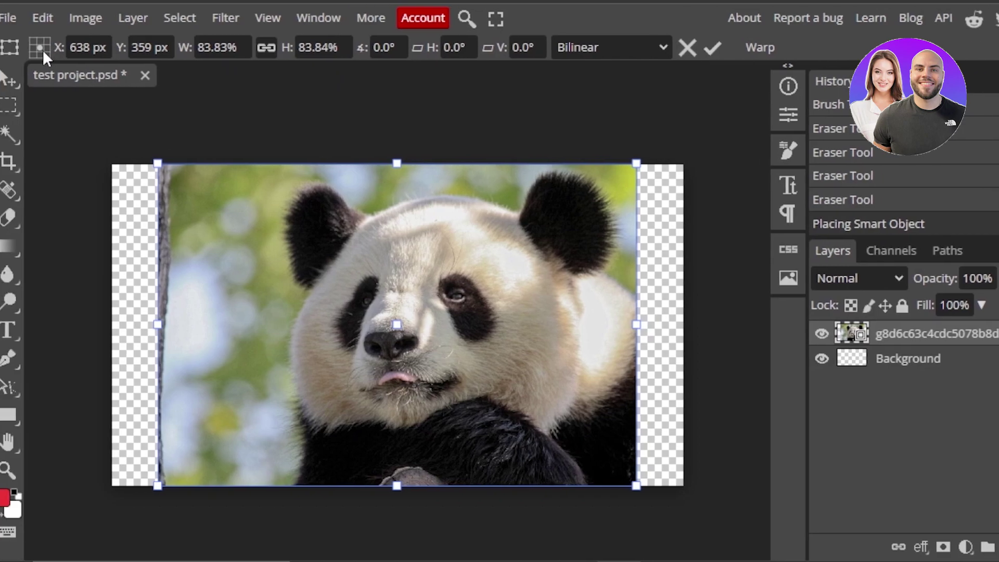
pyautogui.press('Tab')
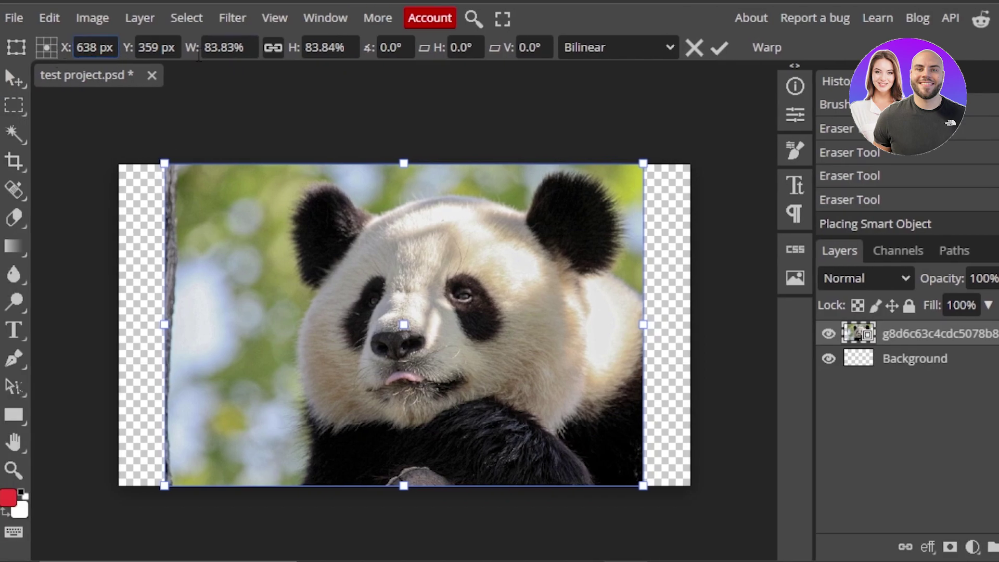
pyautogui.press('Tab')
pyautogui.press('Tab')
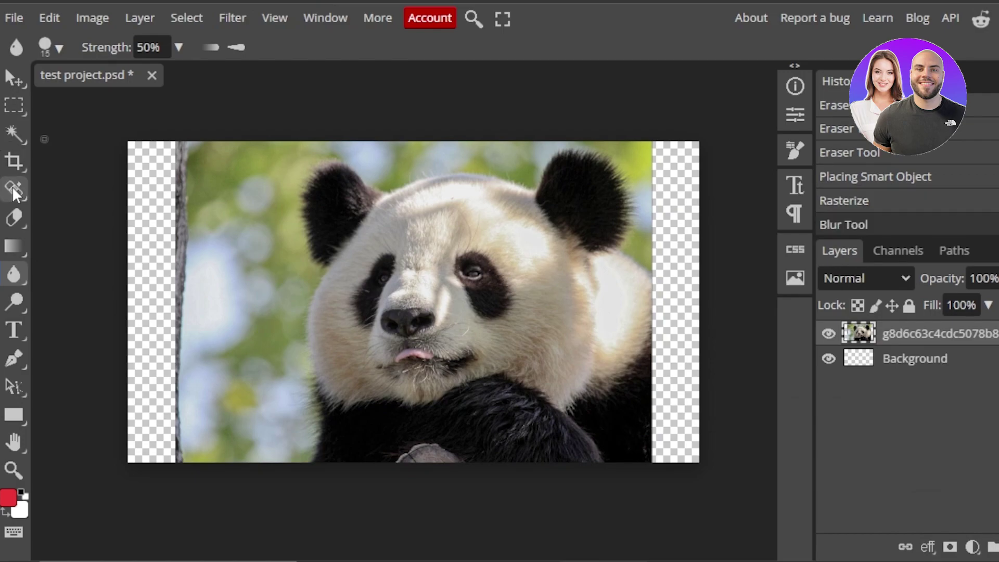
# Crop the canvas's left and right edges in to the panda photo's edges
pyautogui.click(15, 162)
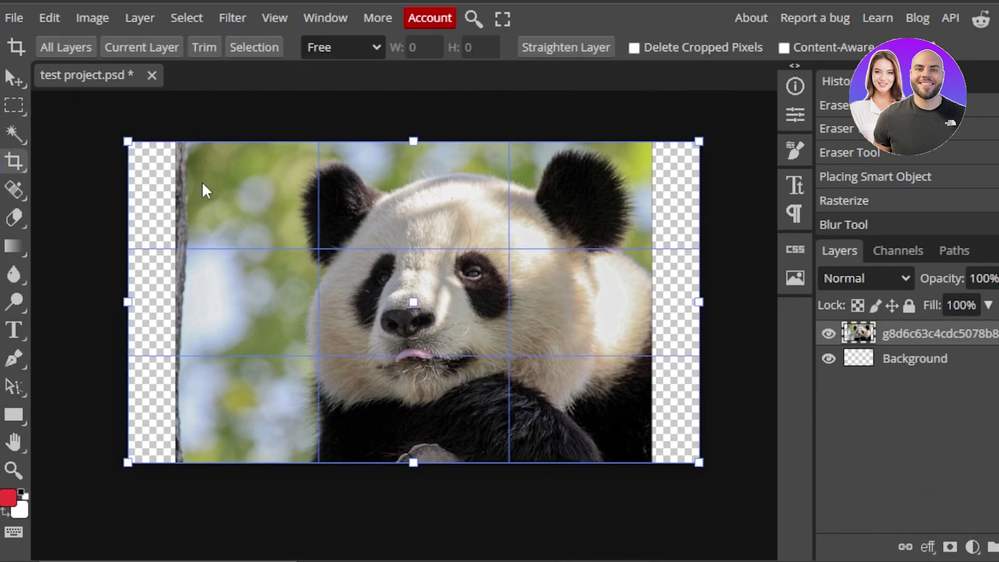
pyautogui.moveTo(128, 142); pyautogui.dragTo(173, 142)
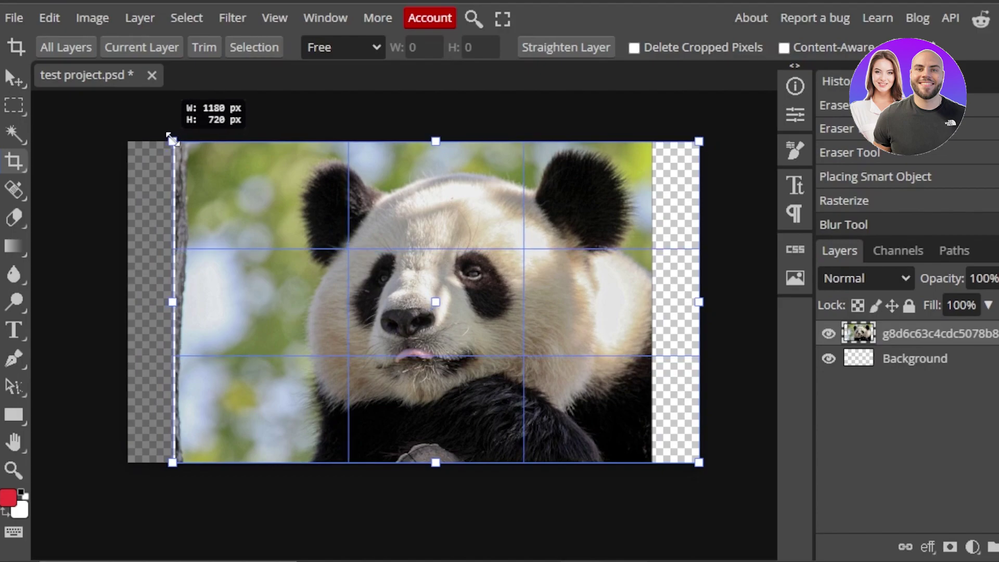
pyautogui.moveTo(698, 302); pyautogui.dragTo(651, 301)
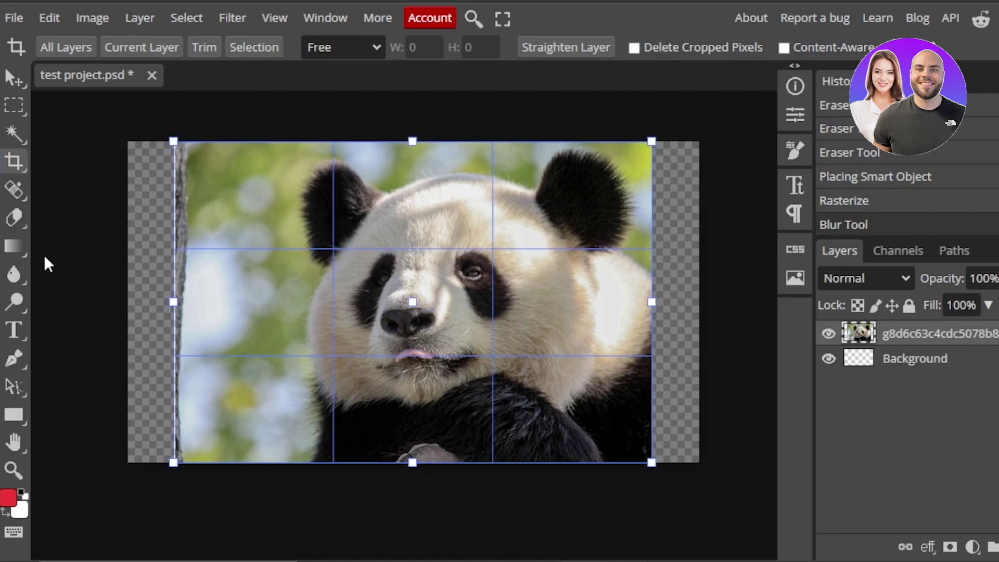
pyautogui.press('Return')
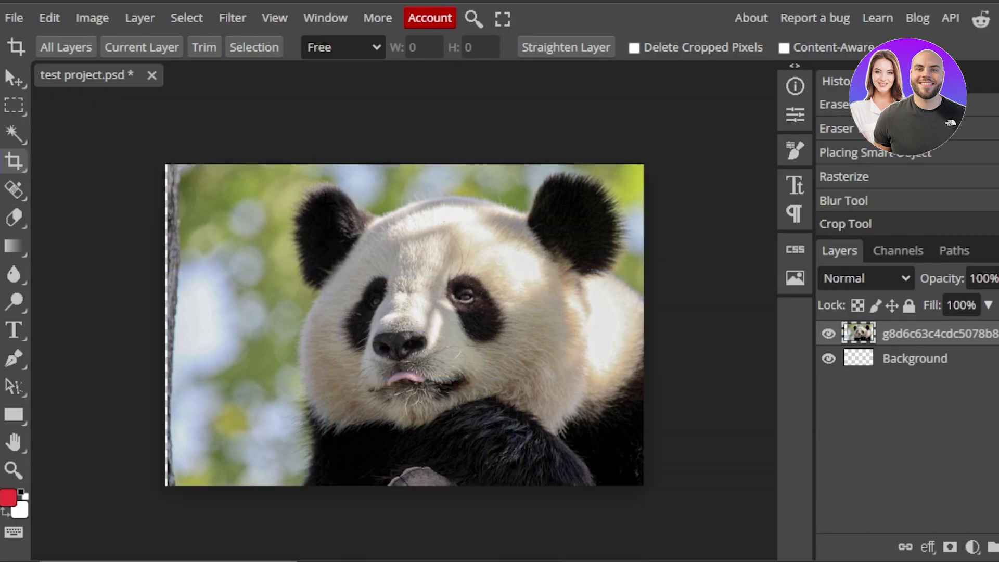
# Try blurring the photo with the Blur tool, adjust its strength, and select the panda layer
pyautogui.click(14, 273)
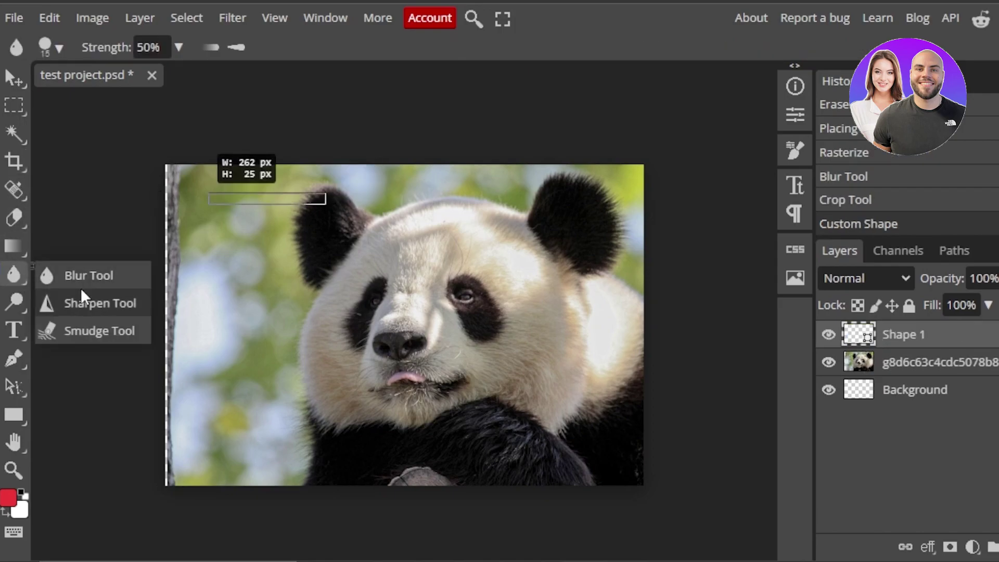
pyautogui.click(79, 275)
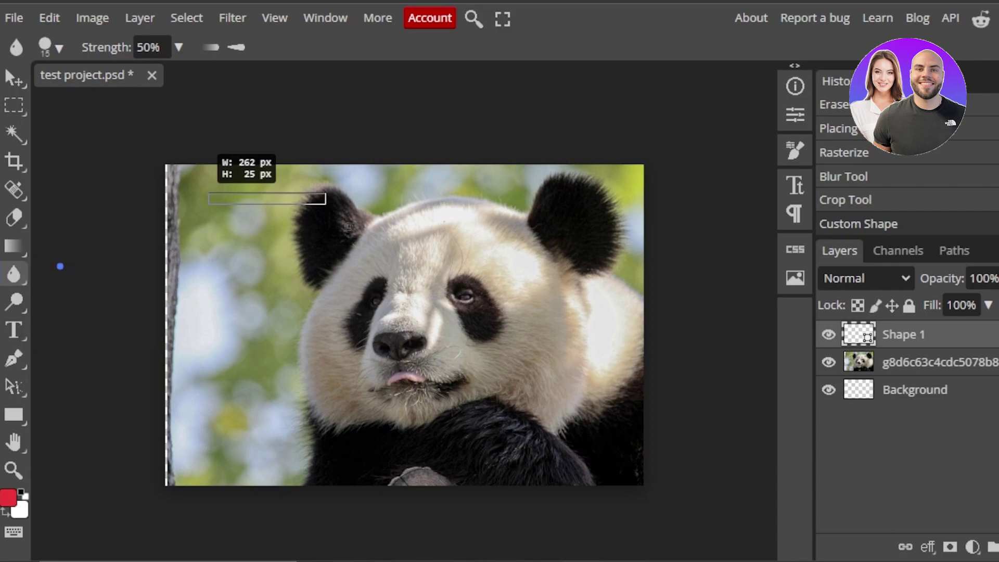
pyautogui.click(393, 266)
pyautogui.click(236, 341)
pyautogui.click(148, 47)
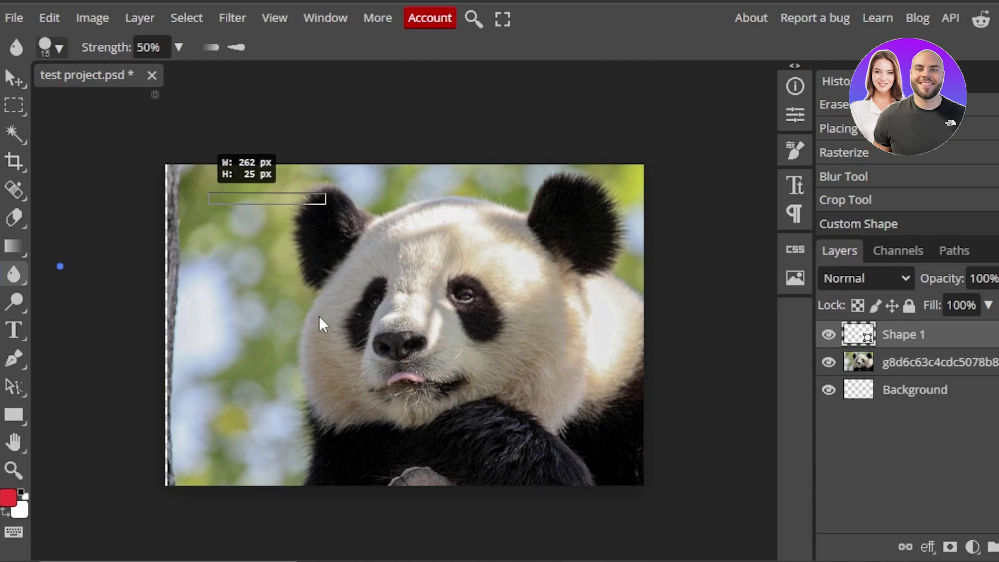
pyautogui.hotkey('alt', '[')
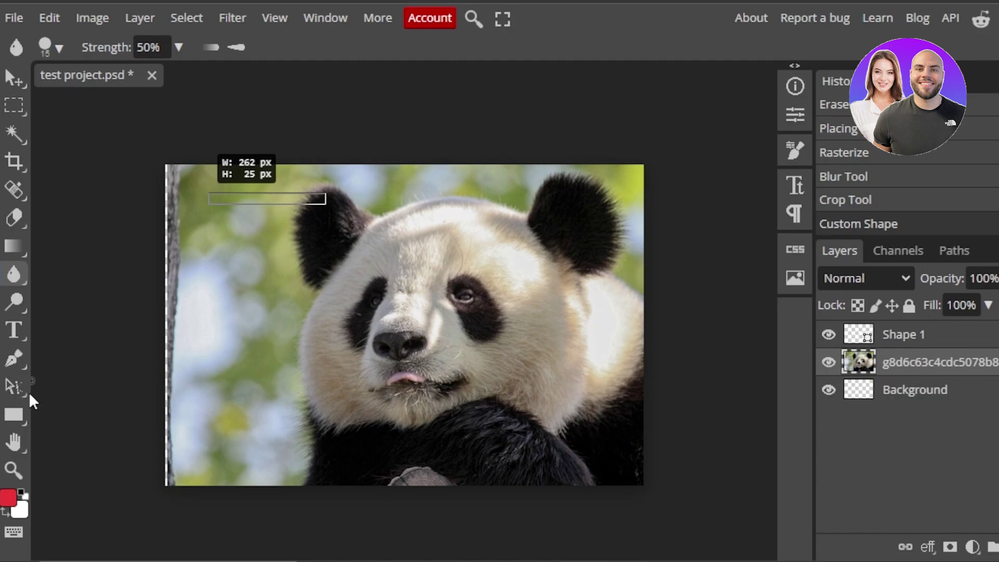
pyautogui.click(25, 420)
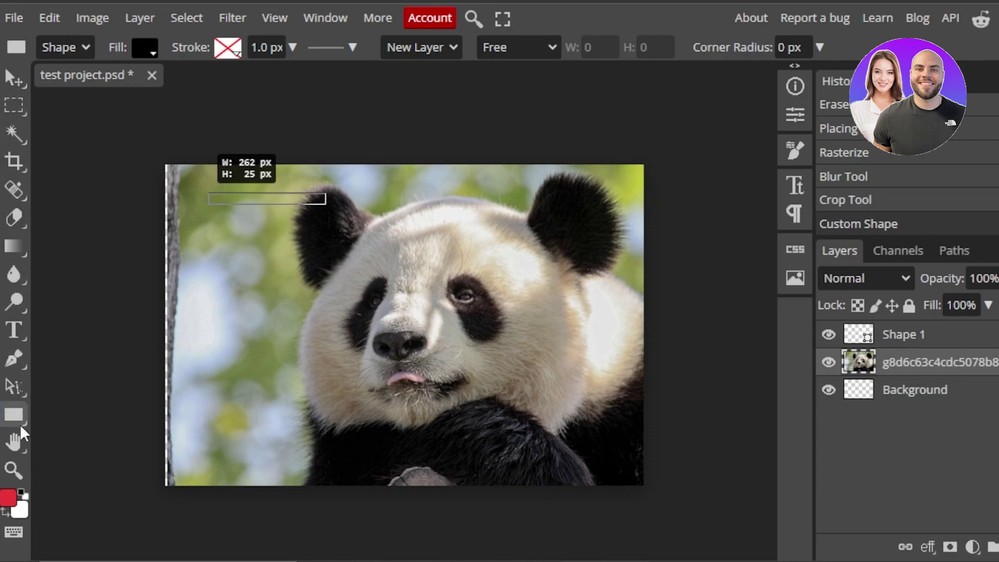
# Draw a tall black rectangle over the photo's left side with the Rectangle tool
pyautogui.rightClick(22, 407)
pyautogui.click(91, 411)
pyautogui.moveTo(202, 226)
pyautogui.mouseDown()
pyautogui.moveTo(297, 309)
pyautogui.moveTo(230, 342)
pyautogui.mouseUp()
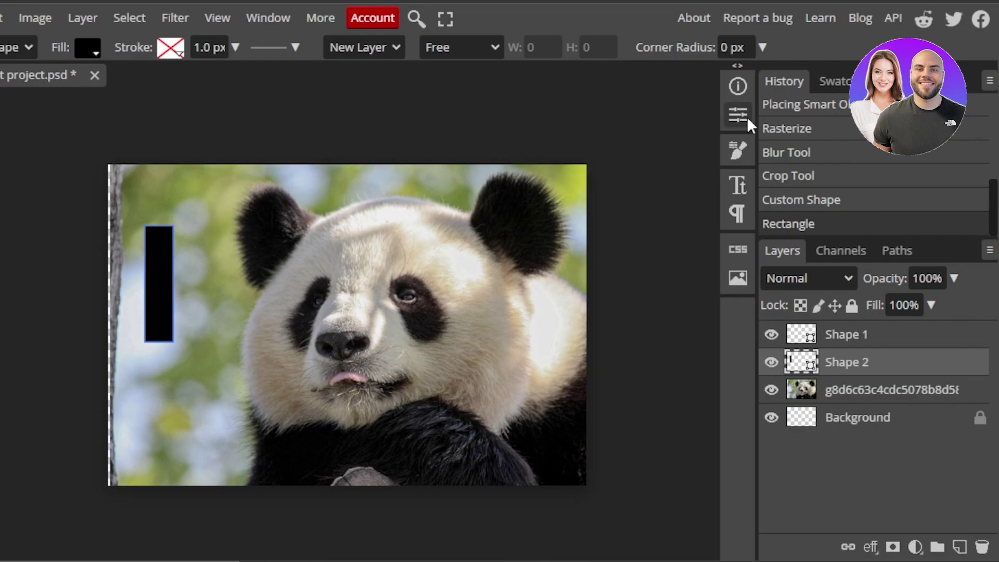
# Enable brush Color Dynamics with 36% brightness jitter, dismissing the New Rectangle dialog
pyautogui.click(747, 117)
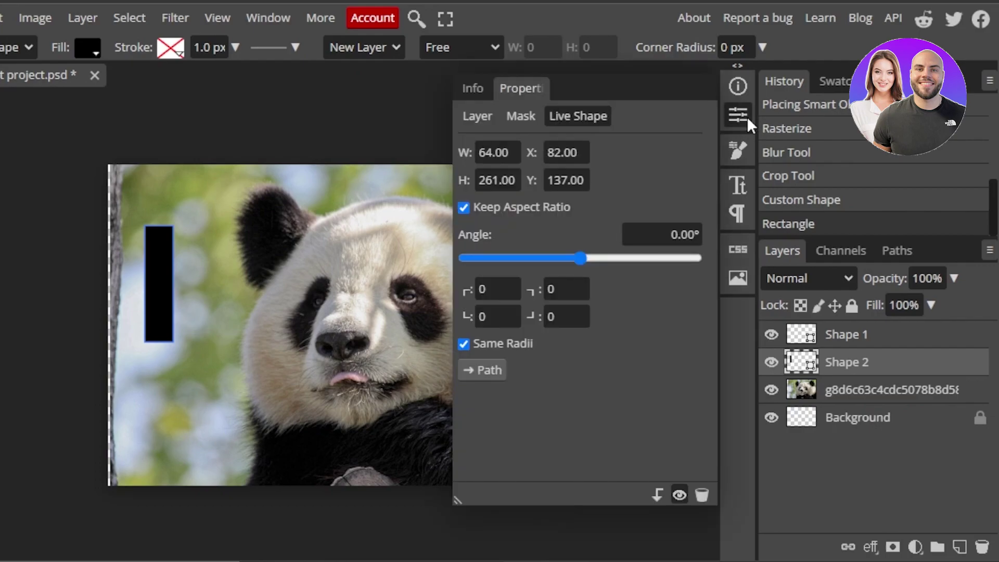
pyautogui.click(737, 151)
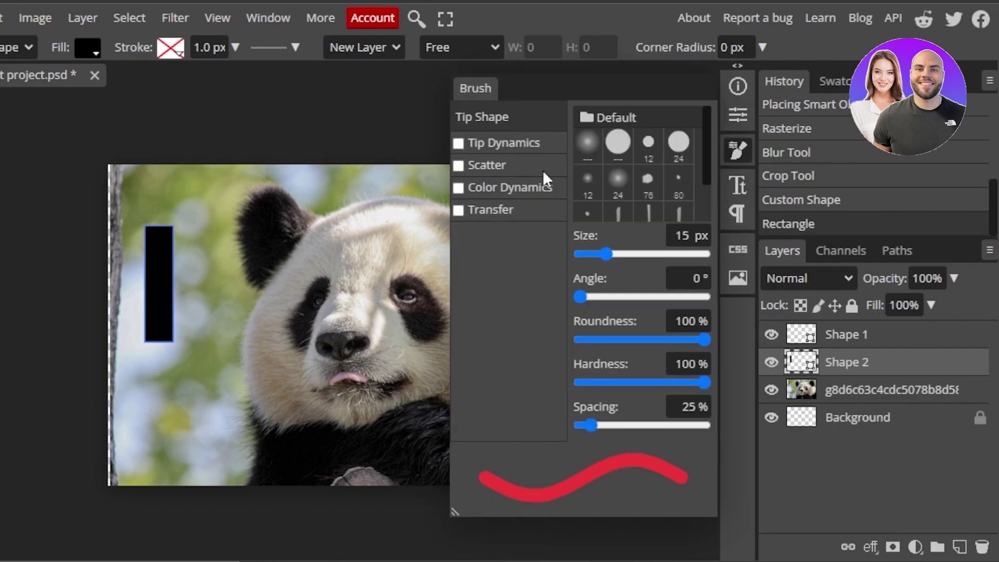
pyautogui.click(494, 190)
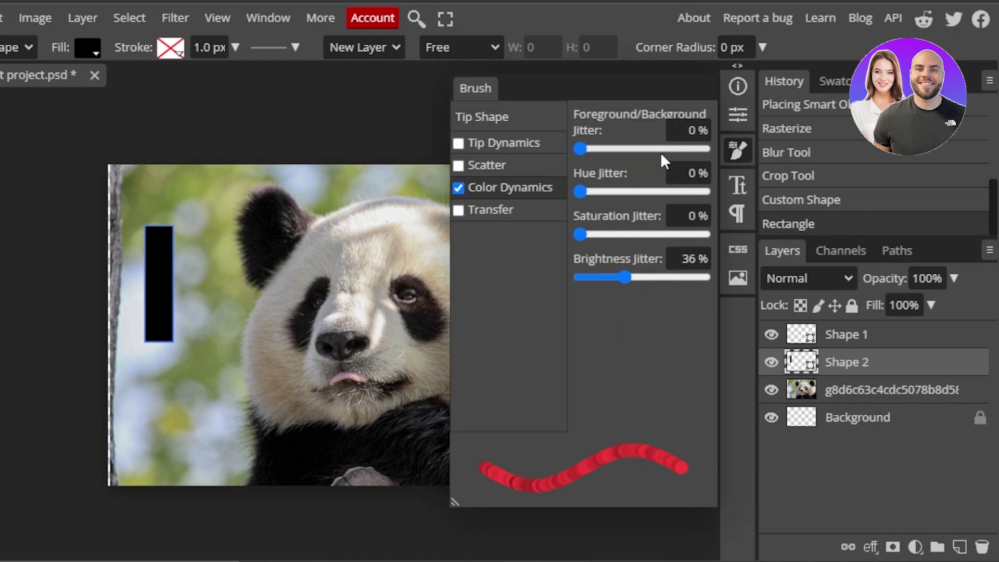
pyautogui.click(176, 261)
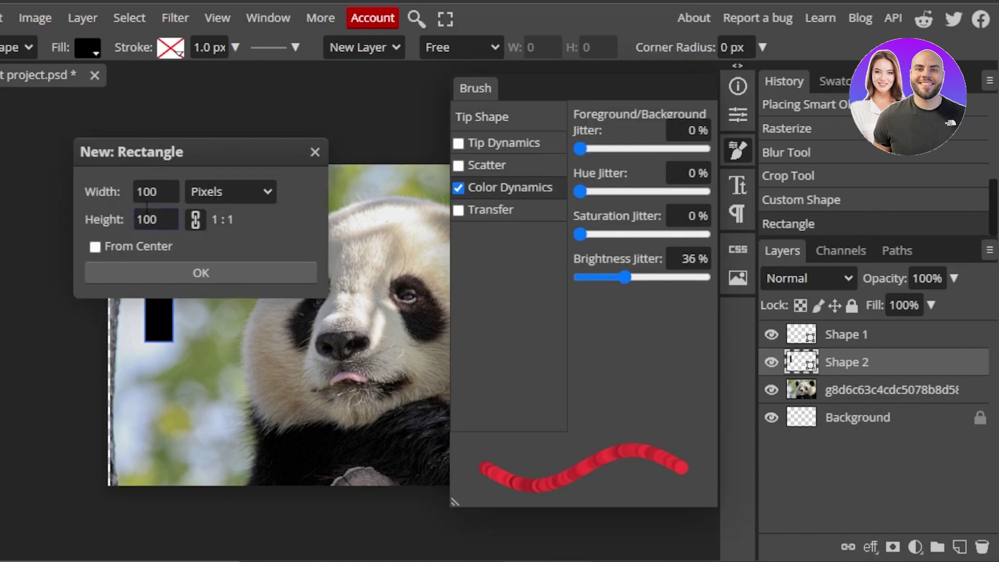
pyautogui.click(286, 157)
pyautogui.click(315, 153)
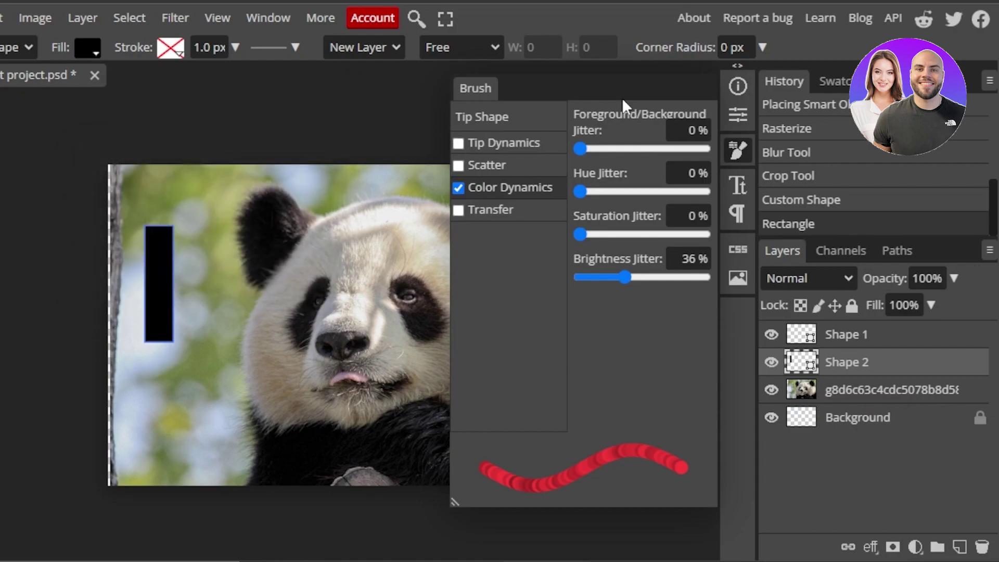
pyautogui.click(358, 113)
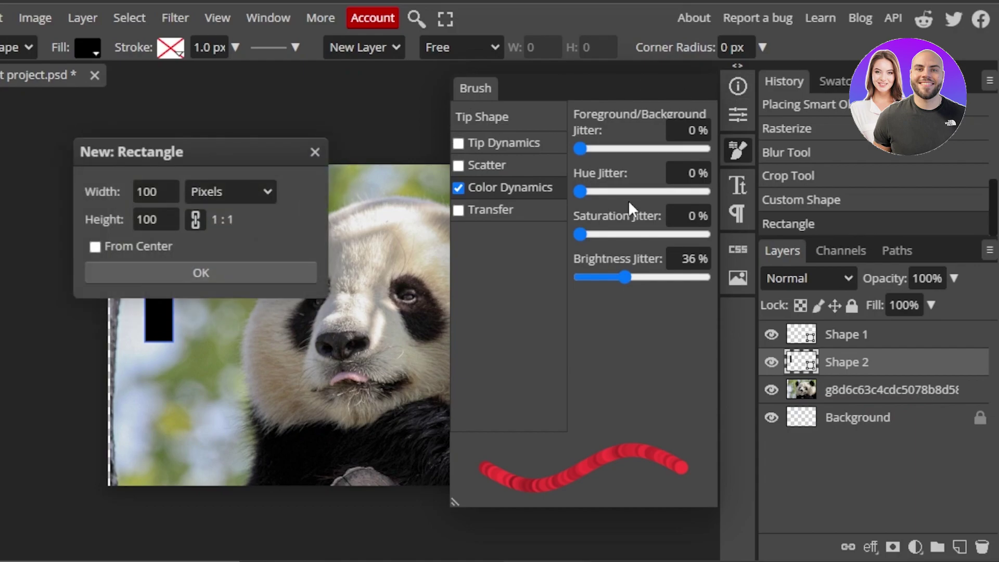
pyautogui.click(315, 152)
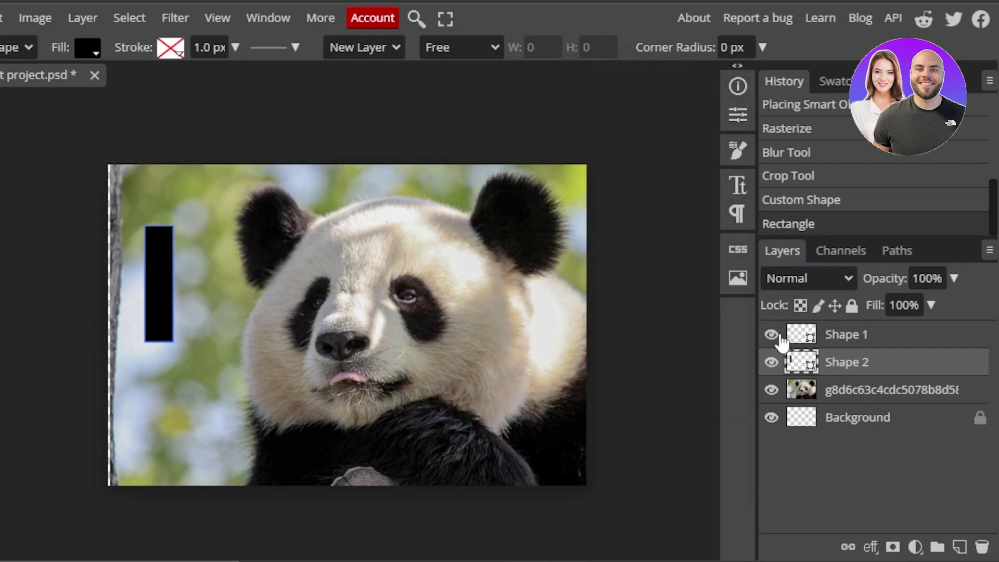
# Unlock the Background layer, add an empty Layer 1 between Shape 1 and Shape 2, and start an exact-size rectangle
pyautogui.click(981, 419)
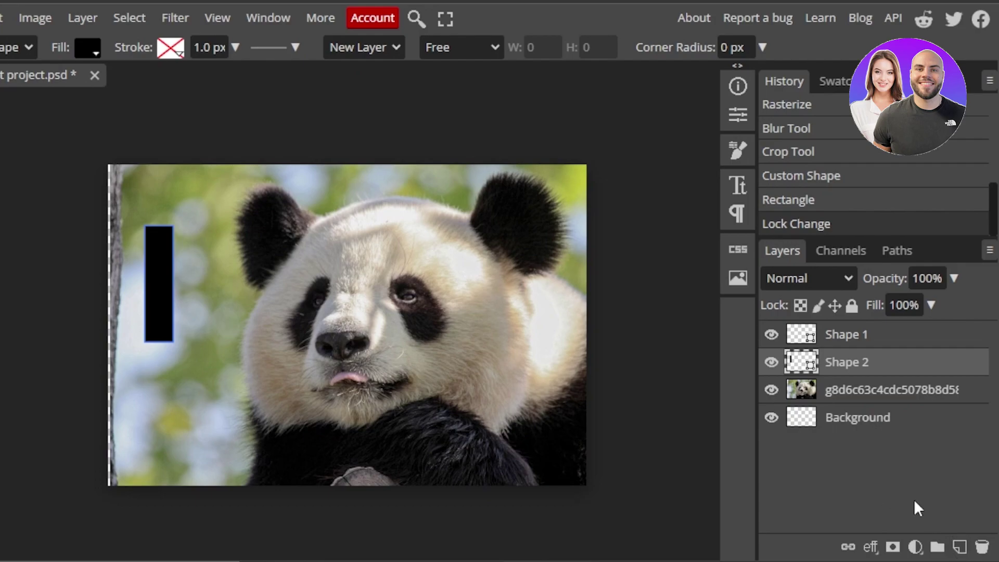
pyautogui.click(958, 547)
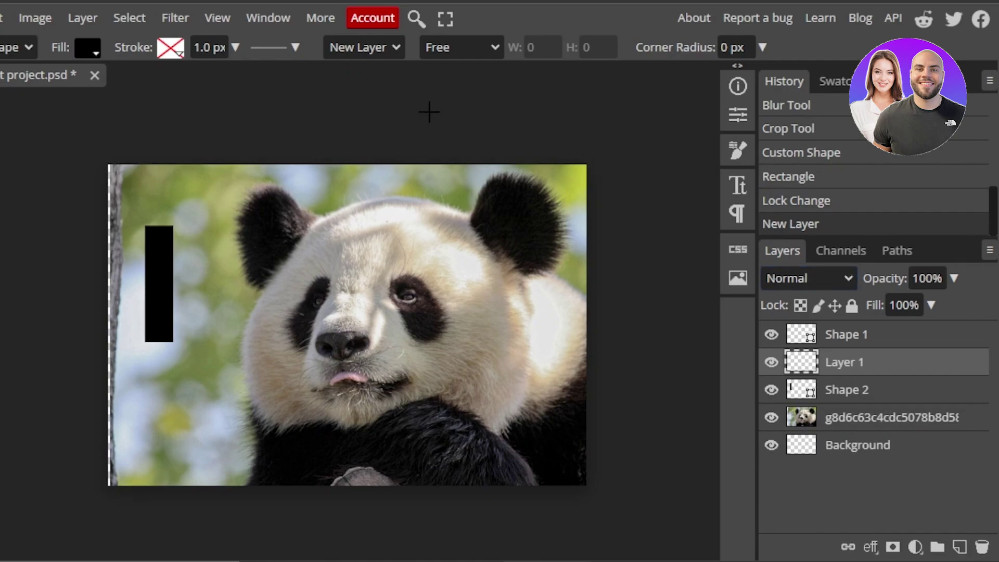
pyautogui.click(242, 266)
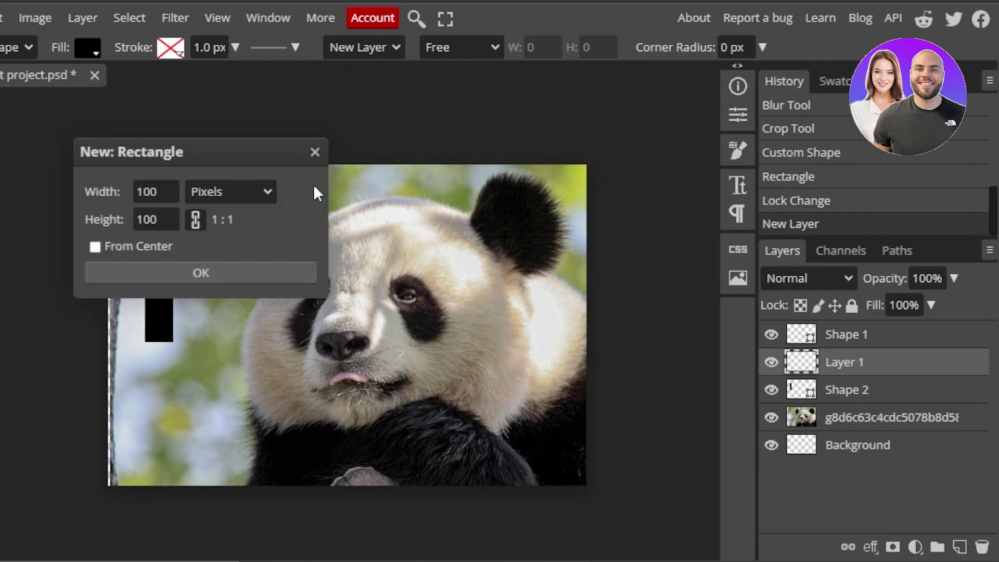
# Close the rectangle size dialog, then make a Magic Wand selection on the photo and move it
pyautogui.click(314, 153)
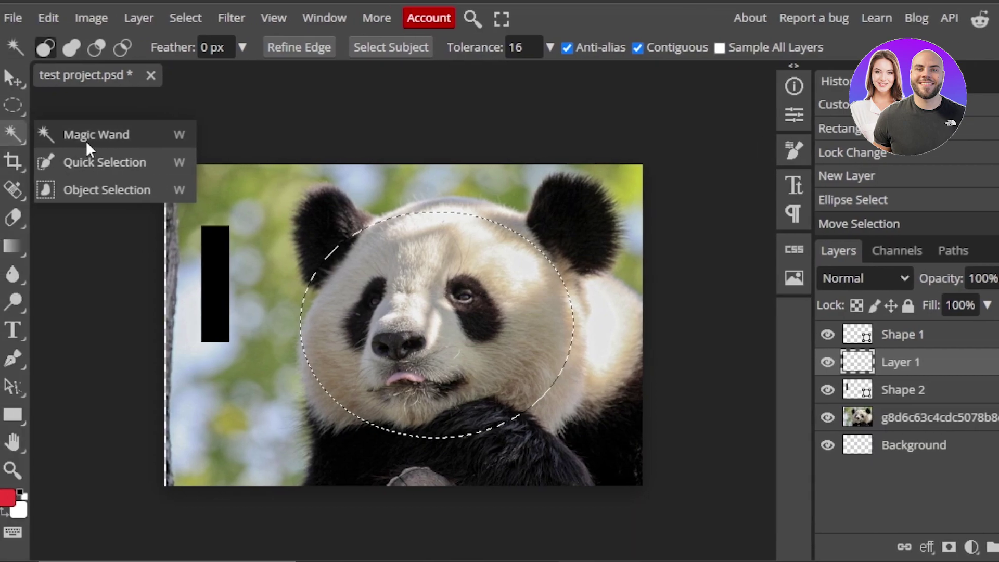
pyautogui.click(86, 142)
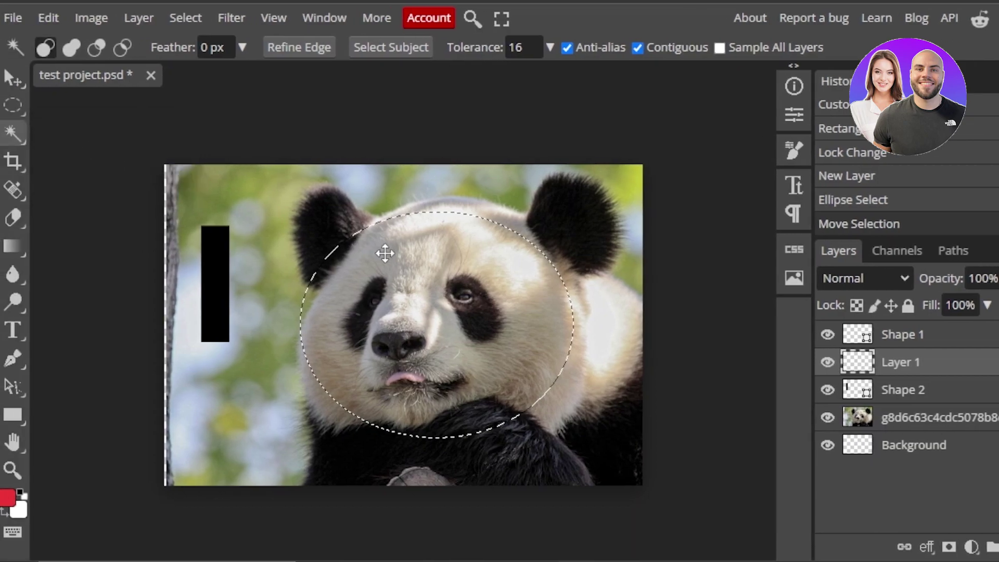
pyautogui.click(321, 285)
pyautogui.moveTo(319, 453)
pyautogui.mouseDown()
pyautogui.moveTo(351, 368)
pyautogui.moveTo(322, 453)
pyautogui.mouseUp()
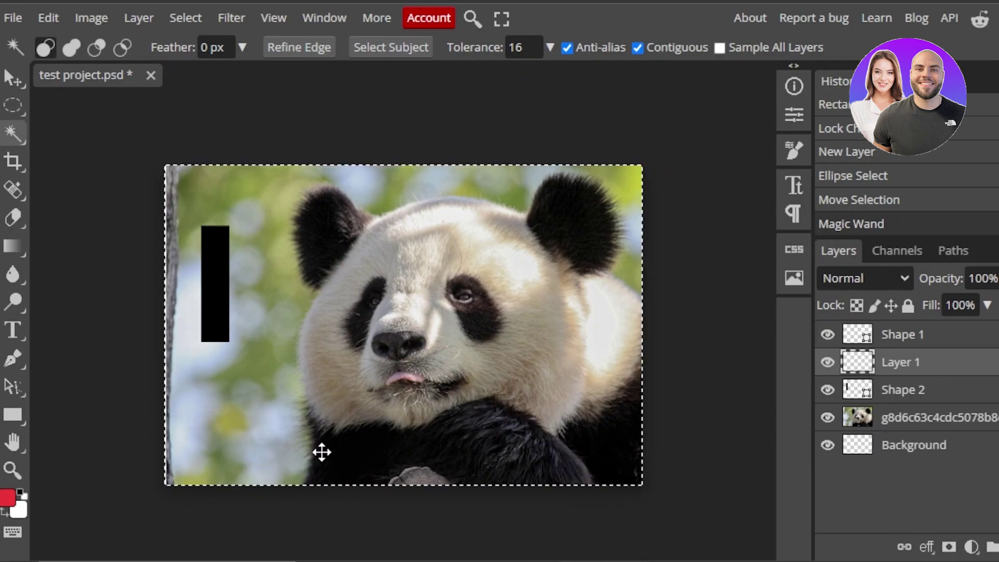
# Try Quick Selection, then drag and resize an Object Selection box over the photo
pyautogui.rightClick(19, 135)
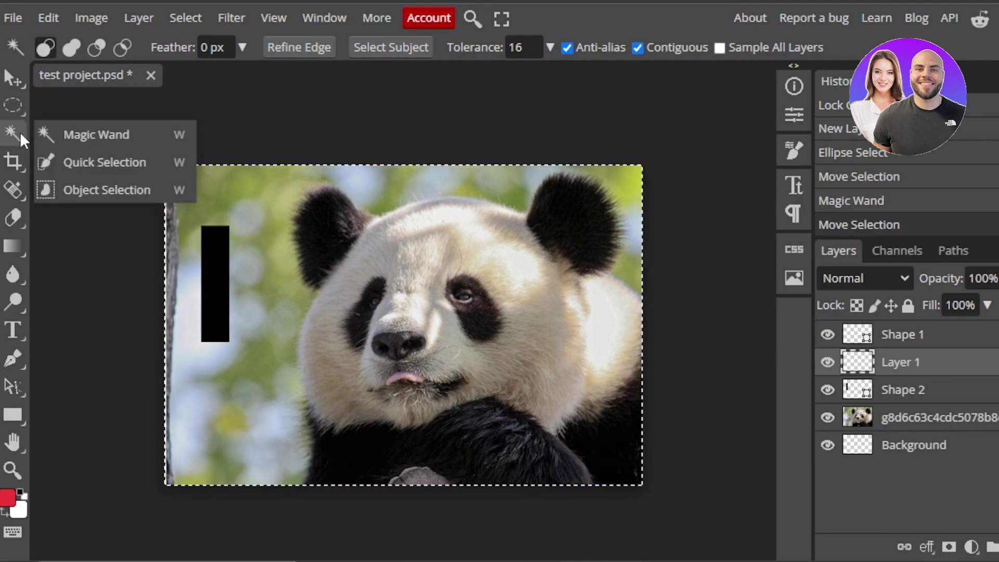
pyautogui.click(82, 162)
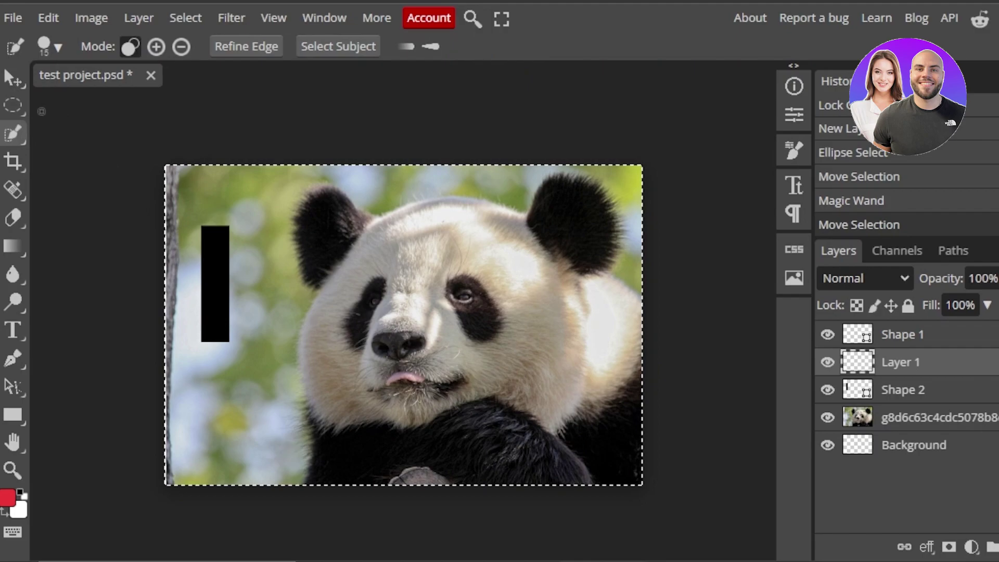
pyautogui.rightClick(20, 141)
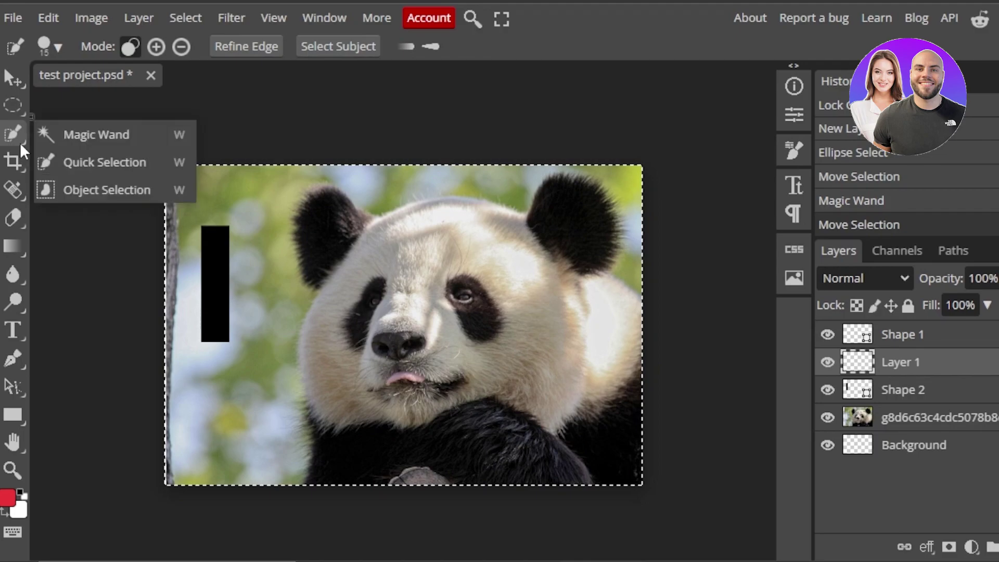
pyautogui.click(90, 190)
pyautogui.moveTo(165, 164); pyautogui.dragTo(691, 515)
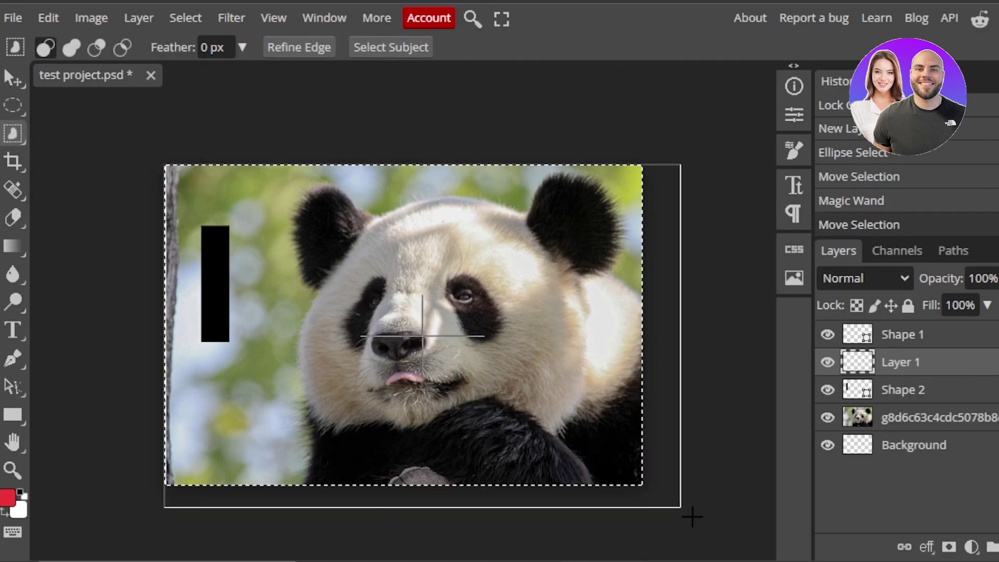
pyautogui.moveTo(691, 515); pyautogui.dragTo(511, 457)
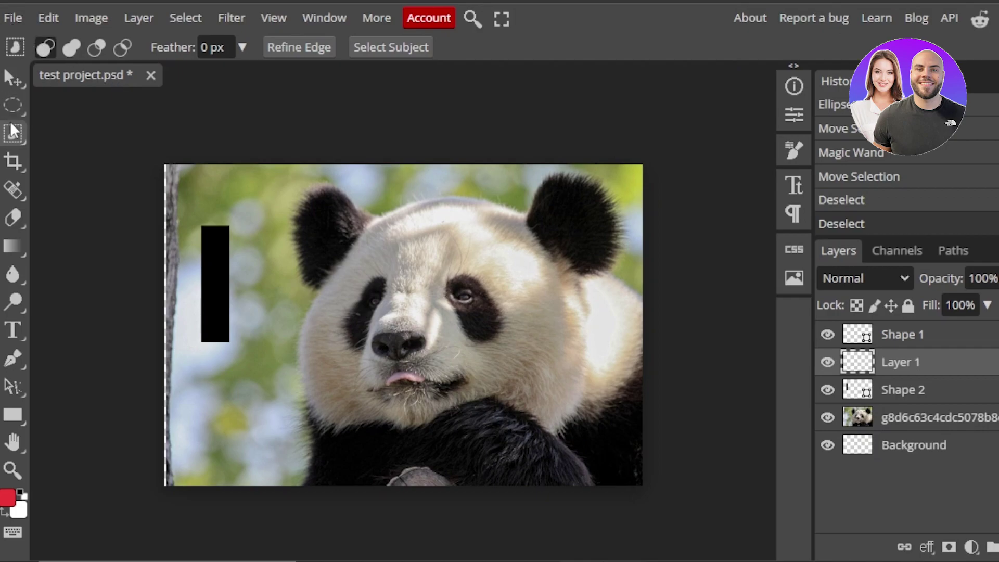
# Pick the Eraser and then Spot Healing, and apply Filter > Sharpen > Sharpen More to the panda
pyautogui.click(21, 218)
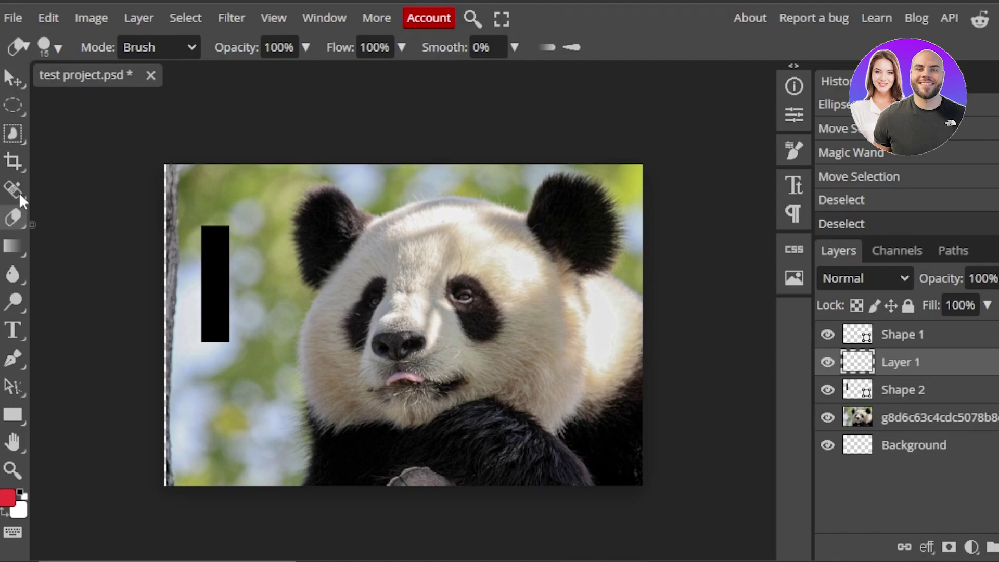
pyautogui.click(18, 188)
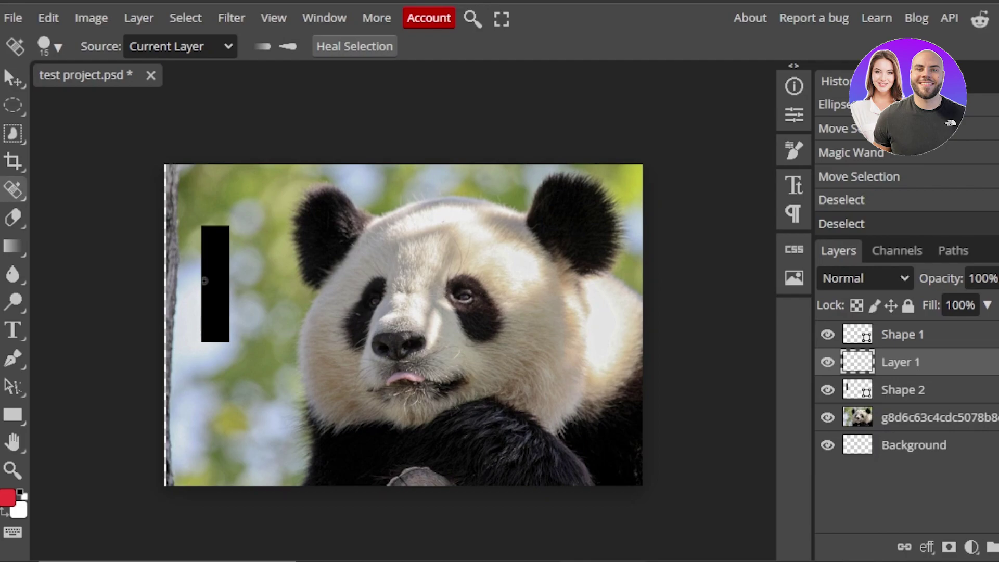
pyautogui.click(244, 28)
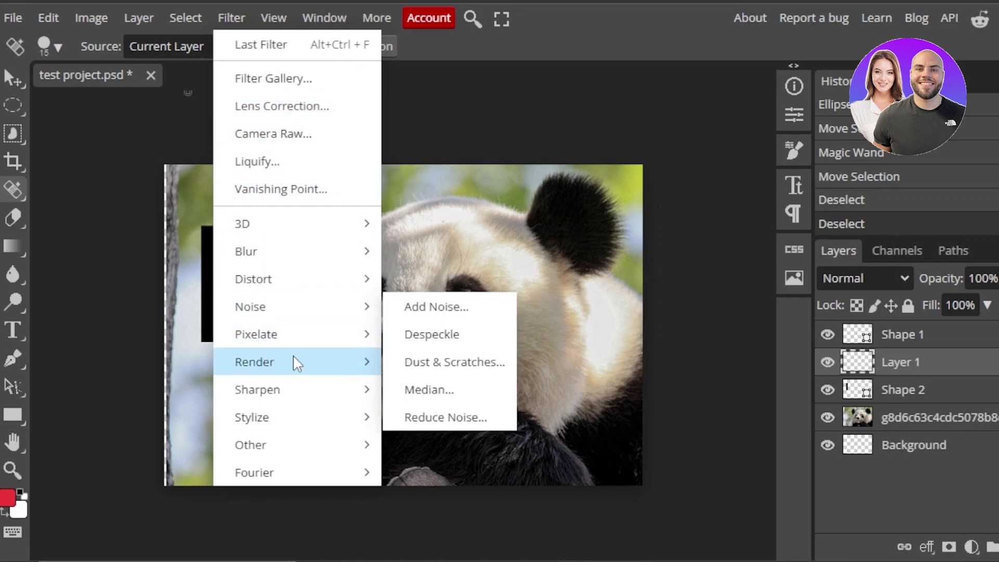
pyautogui.moveTo(297, 390)
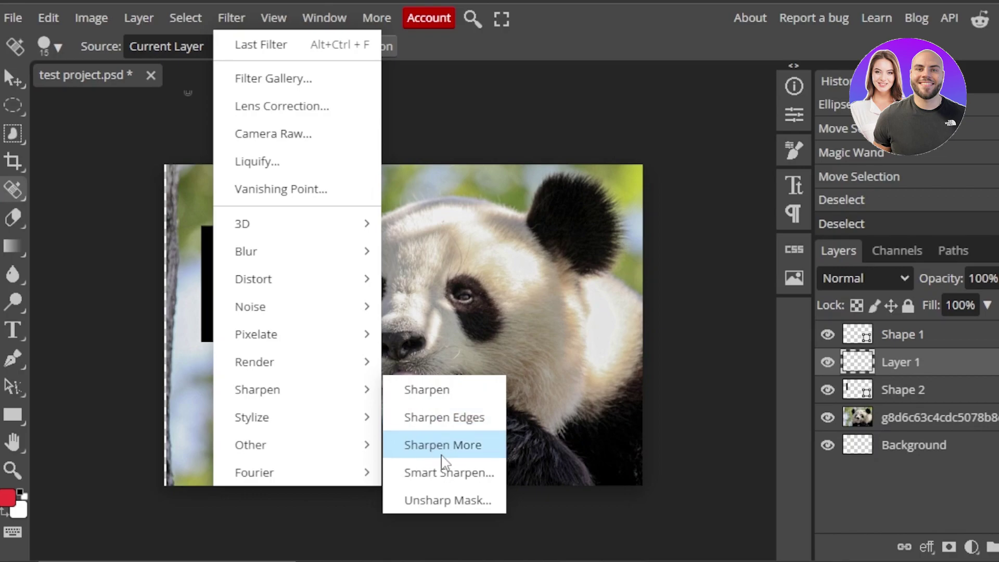
pyautogui.click(457, 450)
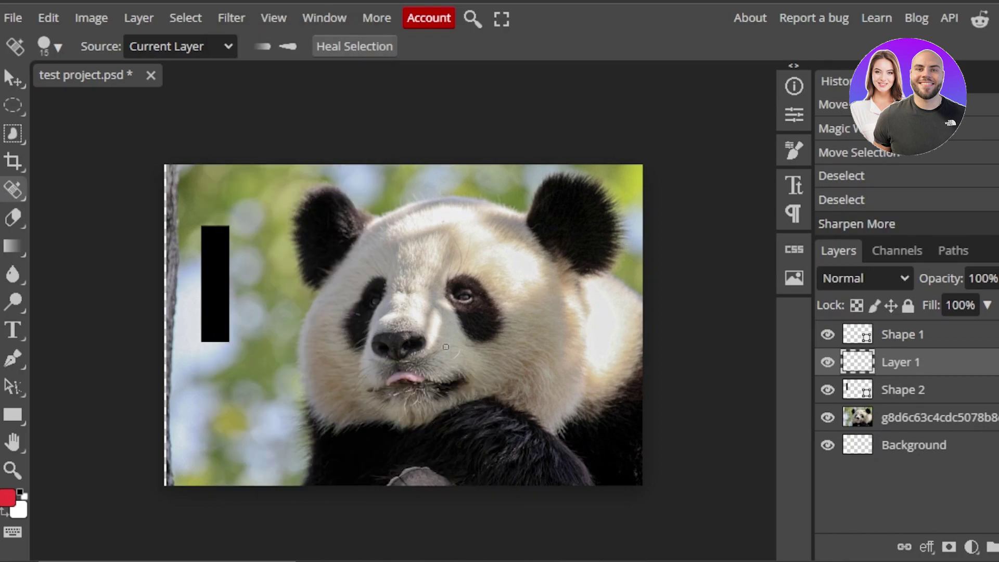
pyautogui.click(229, 18)
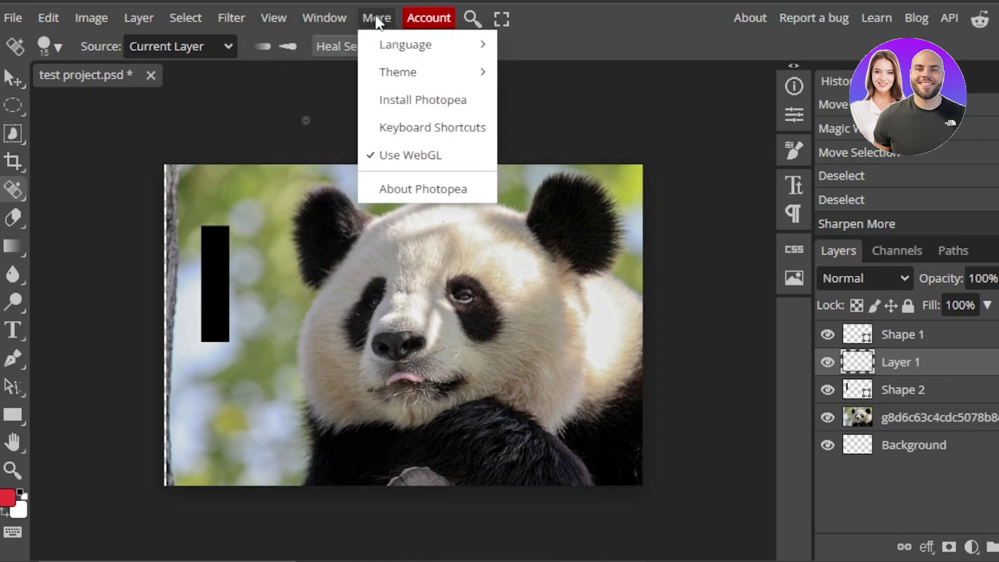
# Browse the More menu's extra options while looking for export formats
pyautogui.click(376, 21)
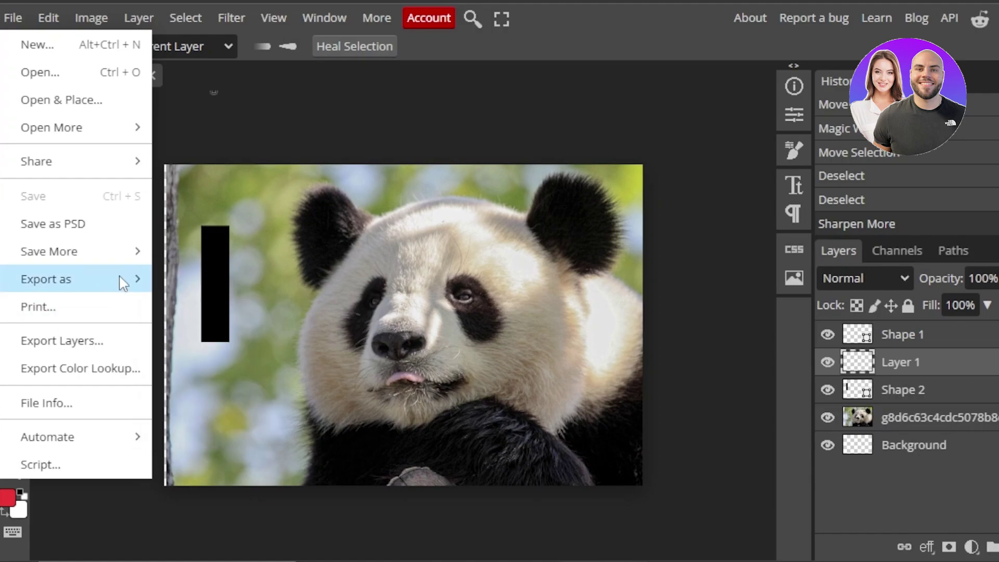
pyautogui.moveTo(46, 278)
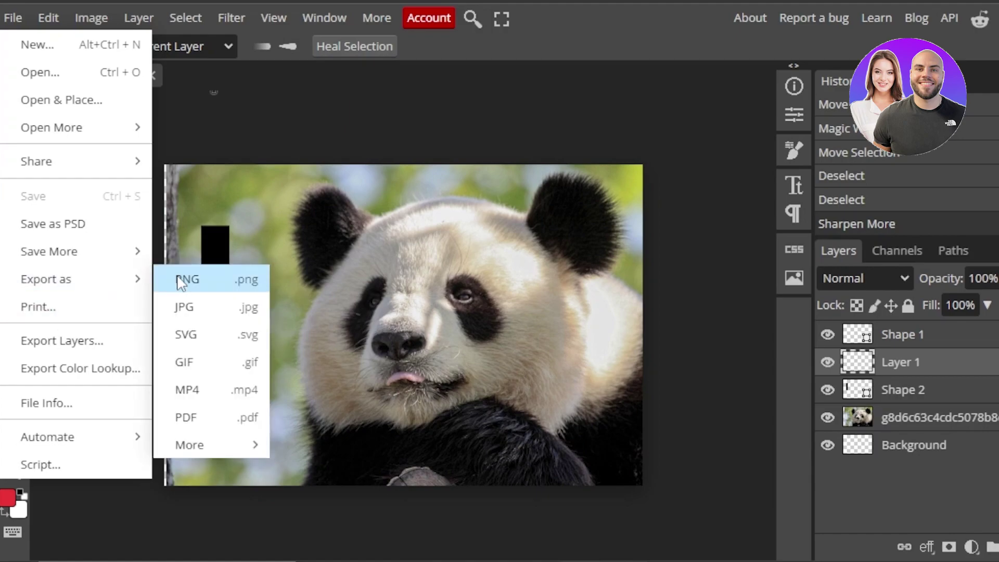
# Export the panda as 'test project.png' at 1072×720 through Save for web
pyautogui.click(181, 281)
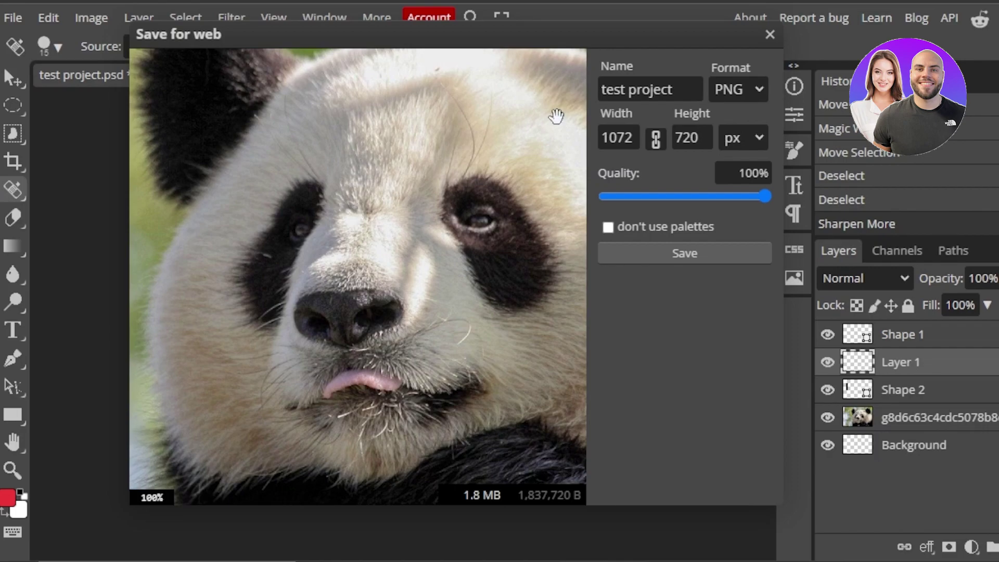
pyautogui.click(625, 89)
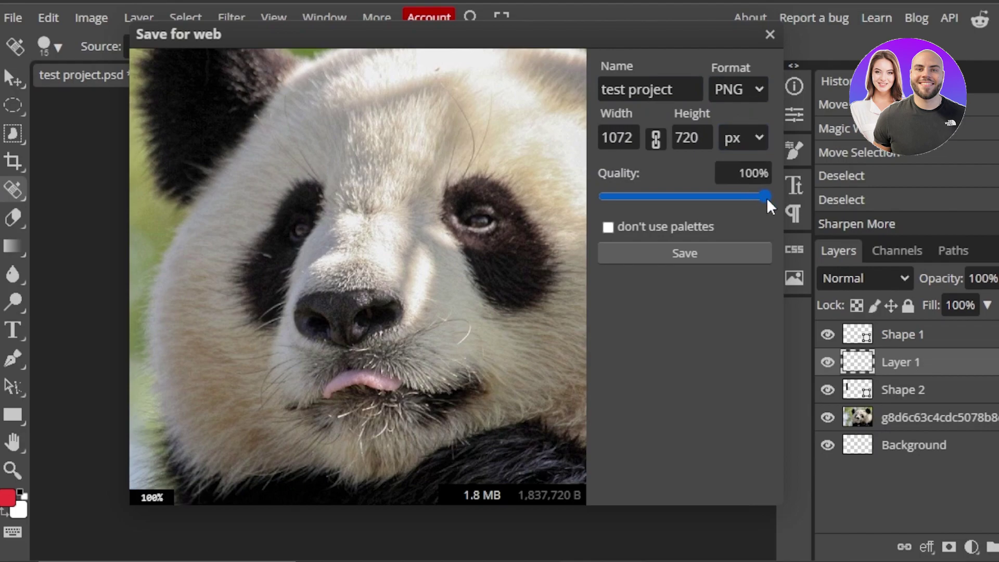
pyautogui.moveTo(763, 196)
pyautogui.mouseDown()
pyautogui.moveTo(659, 196)
pyautogui.moveTo(773, 197)
pyautogui.mouseUp()
pyautogui.click(691, 255)
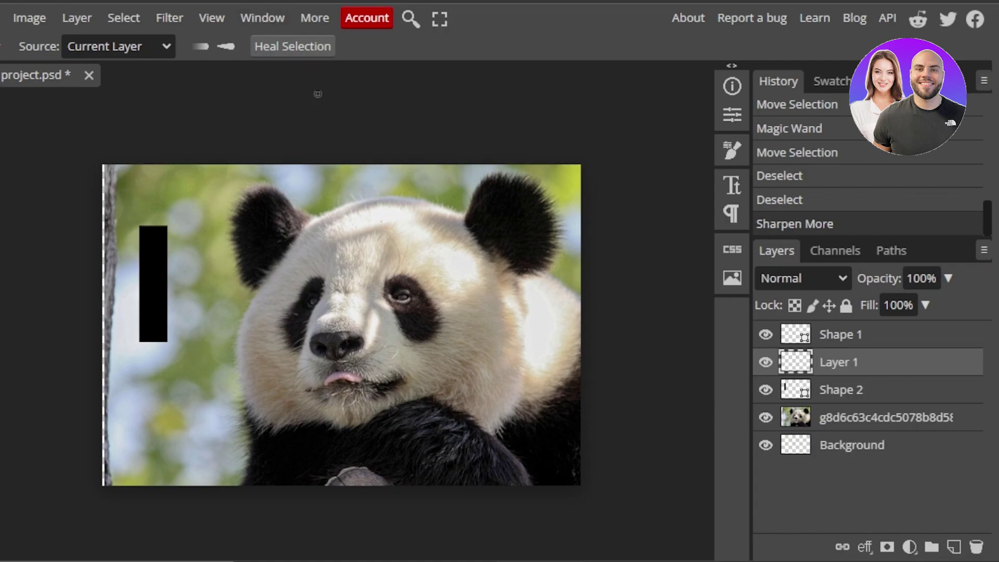
# Spot-heal two small areas near the top-left of the panda photo
pyautogui.click(133, 112)
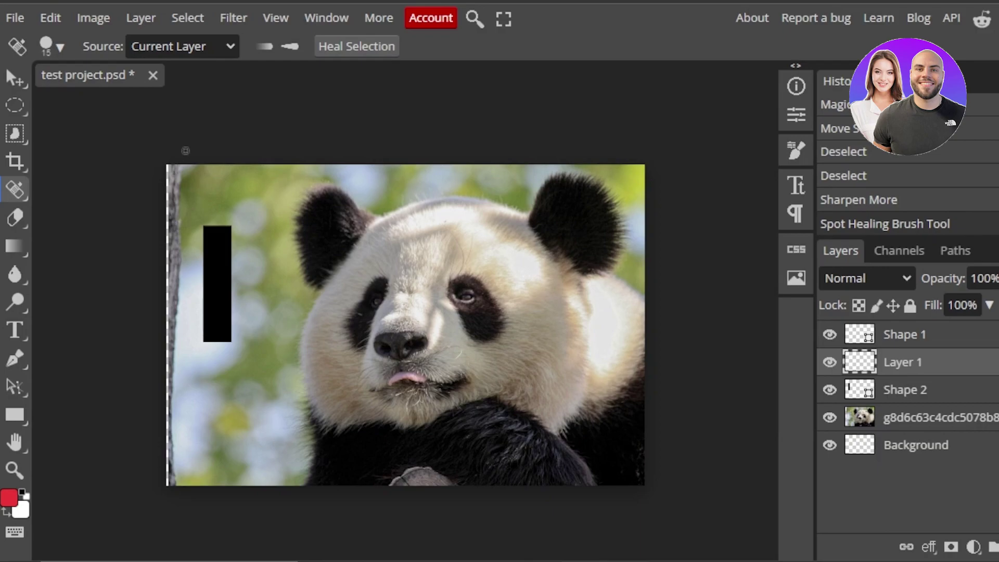
pyautogui.click(215, 173)
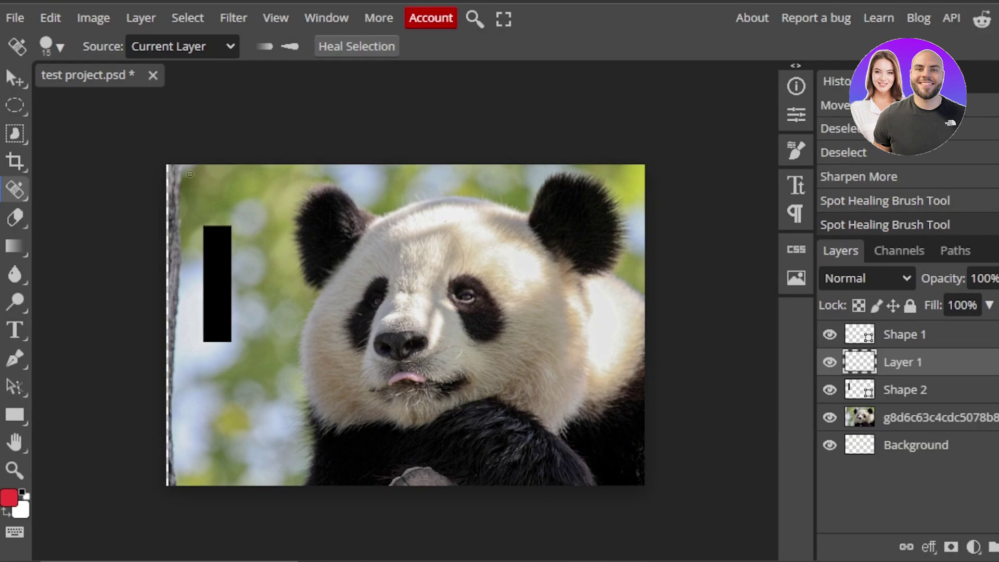